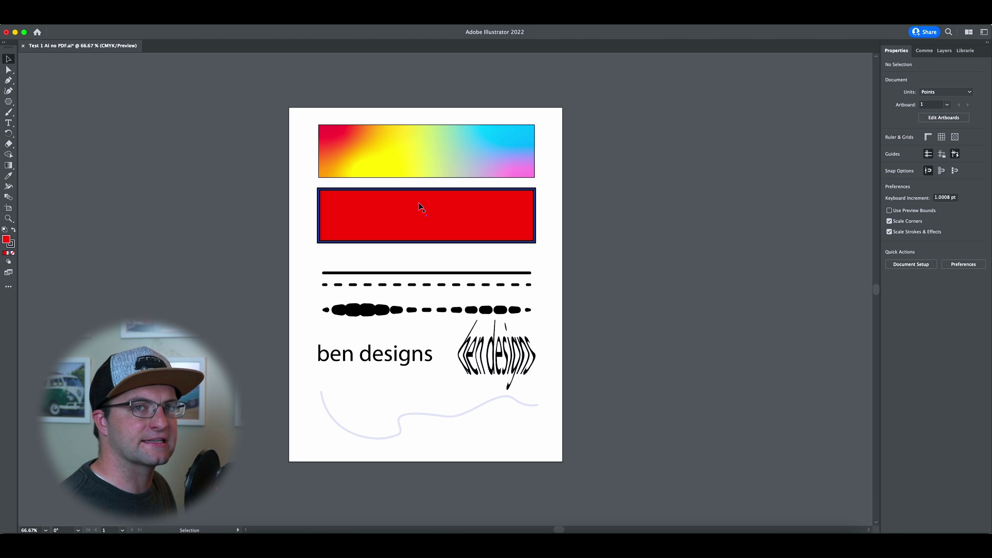
Inspect each object: gradient rectangle, solid, dashed and blobby lines, both ben designs texts, wavy curve.
{"action": "left_click", "coordinate": [445, 160]}
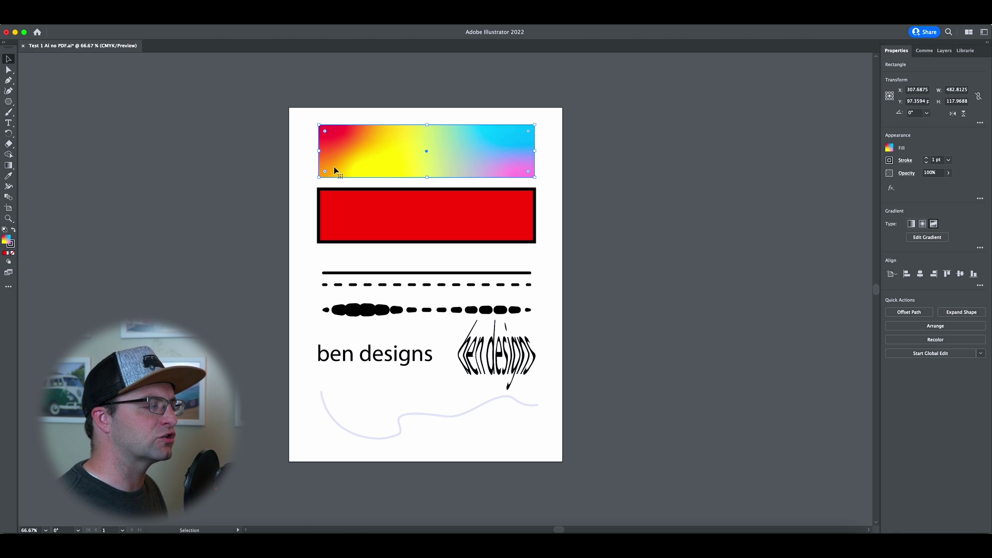
{"action": "left_click", "coordinate": [306, 169]}
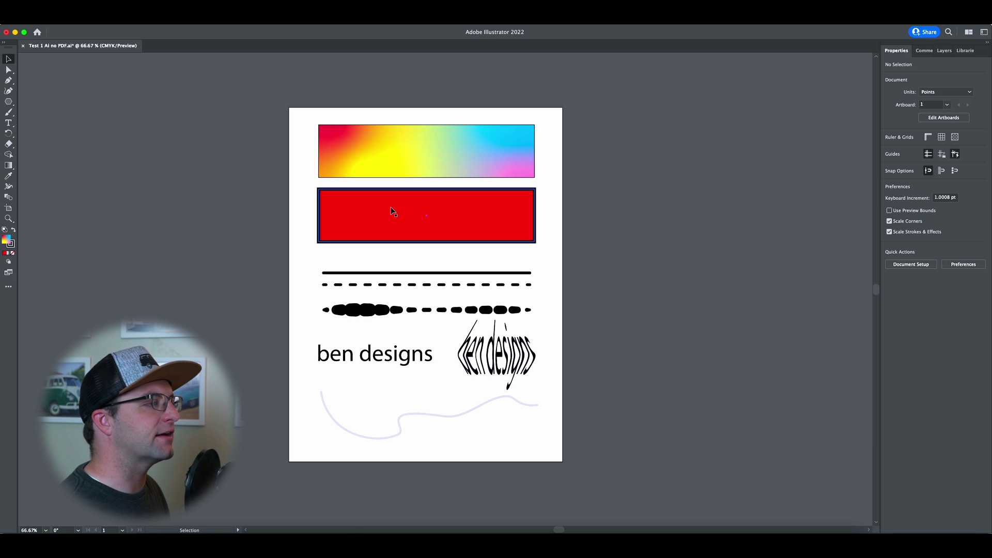
{"action": "left_click", "coordinate": [438, 273]}
{"action": "left_click", "coordinate": [429, 285]}
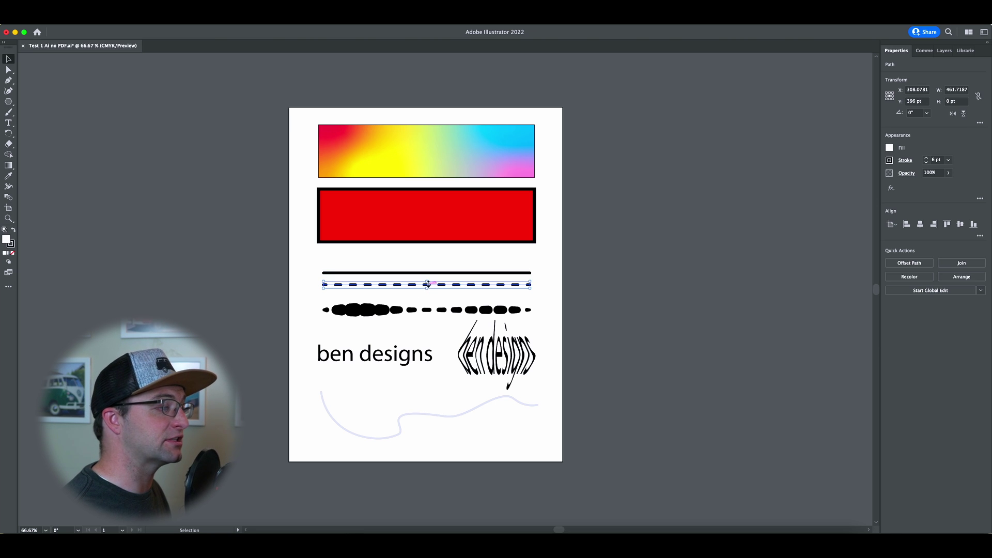
{"action": "left_click", "coordinate": [402, 311]}
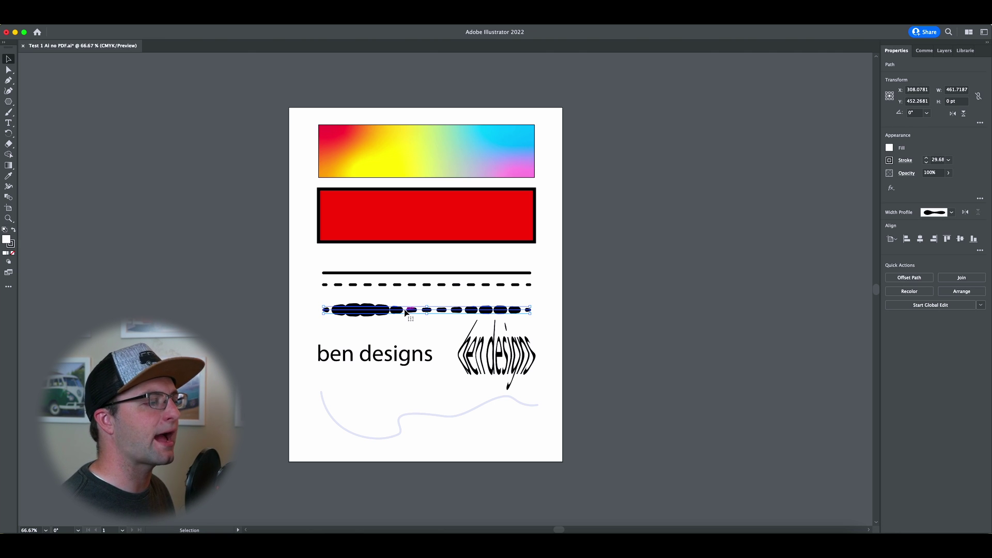
{"action": "left_click", "coordinate": [406, 357]}
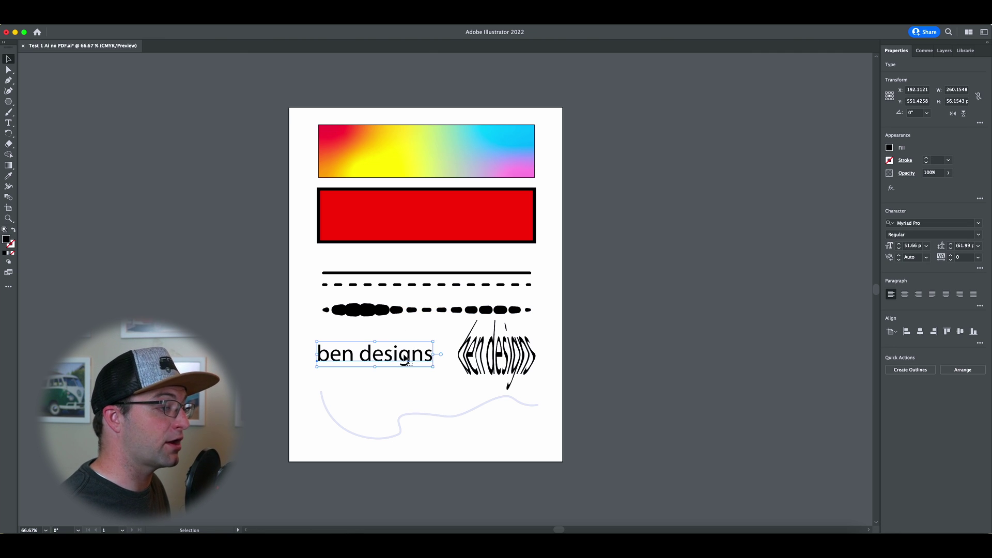
{"action": "left_click", "coordinate": [520, 362]}
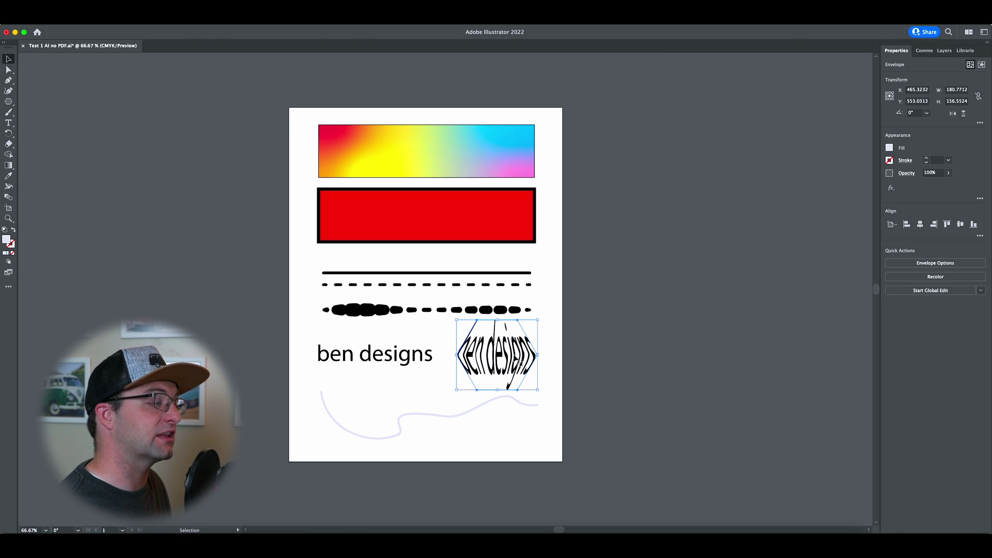
{"action": "left_click", "coordinate": [417, 414]}
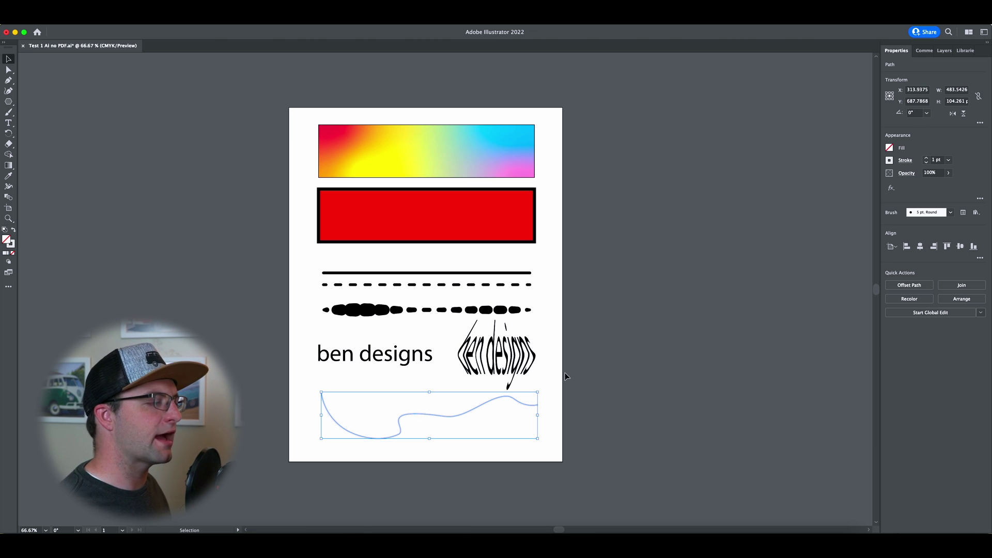
{"action": "left_click", "coordinate": [545, 327]}
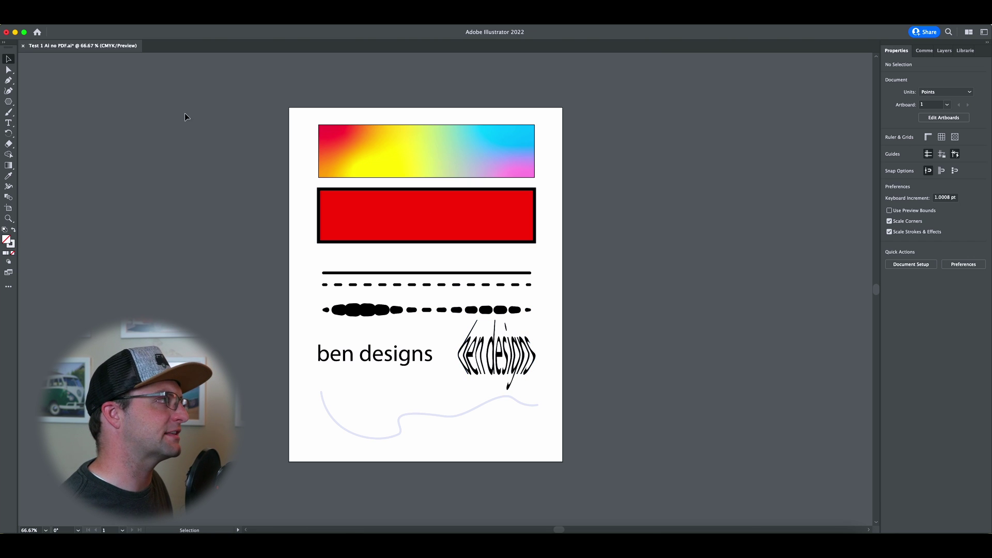
Save As, replacing 'no PDF' with 'PDF' to name the file Test 1 Ai PDF.ai.
{"action": "left_click", "coordinate": [67, 23]}
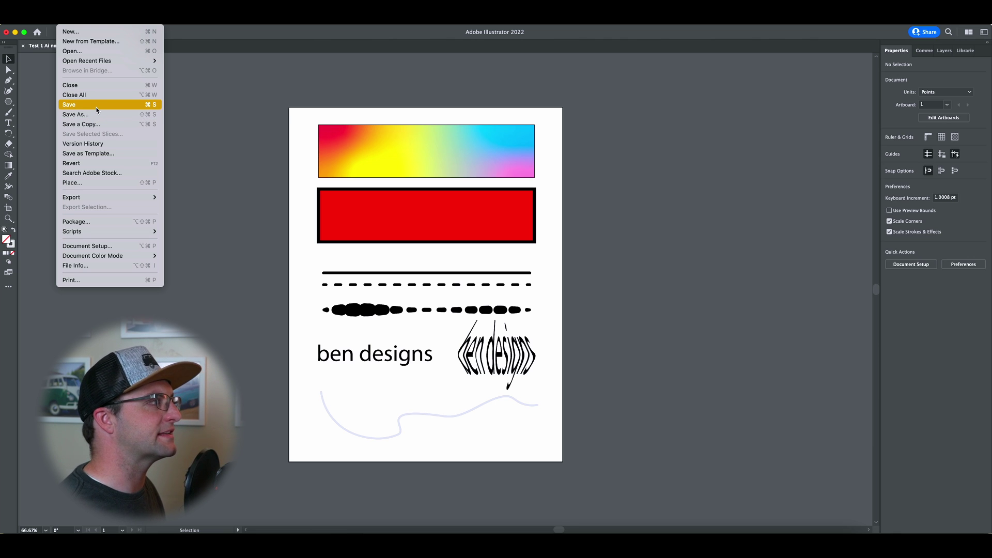
{"action": "left_click", "coordinate": [97, 113]}
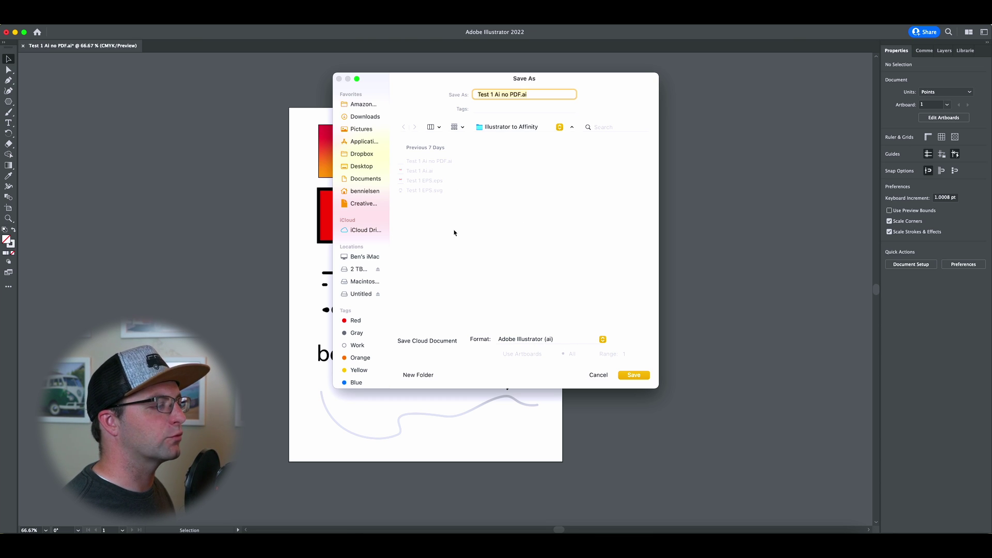
{"action": "left_click", "coordinate": [520, 94]}
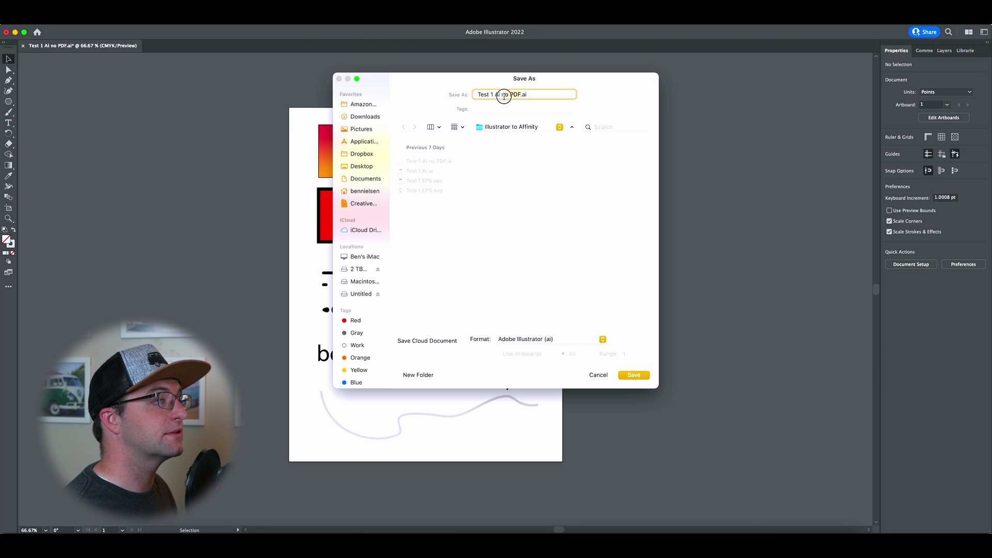
{"action": "left_click", "coordinate": [503, 96], "text": "shift"}
{"action": "key", "text": "BackSpace"}
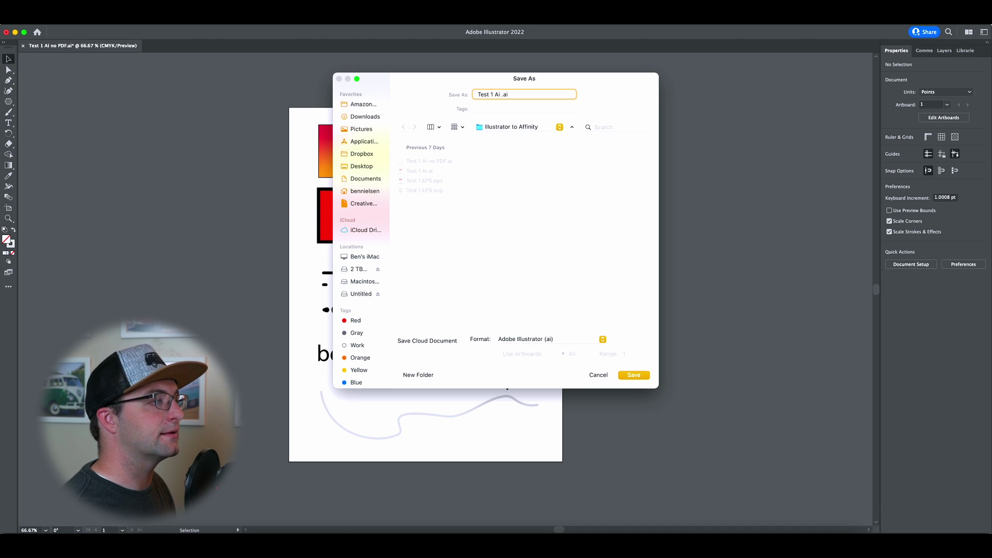
{"action": "type", "text": "PDF"}
{"action": "left_click", "coordinate": [641, 377]}
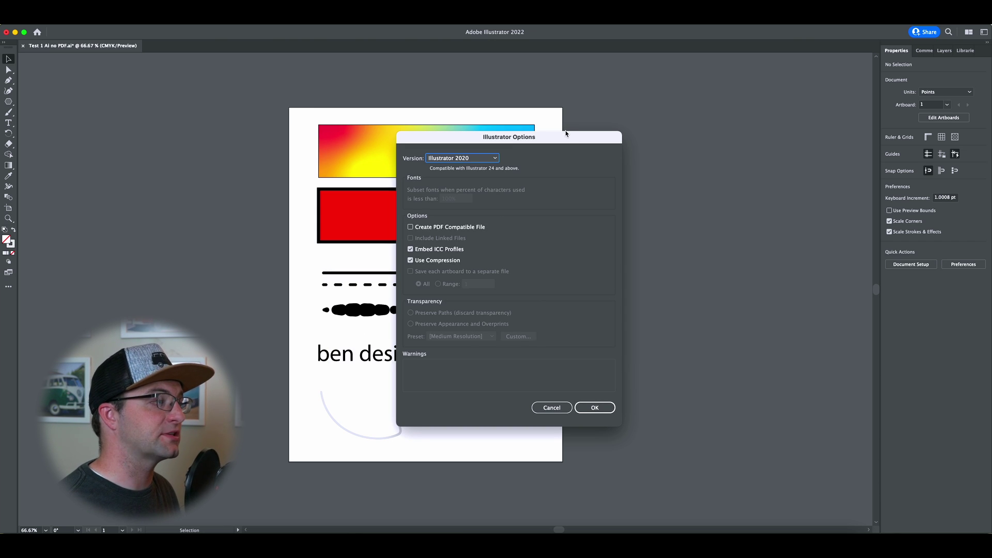
Enable Create PDF Compatible File in Illustrator Options and confirm the save.
{"action": "left_click", "coordinate": [411, 227]}
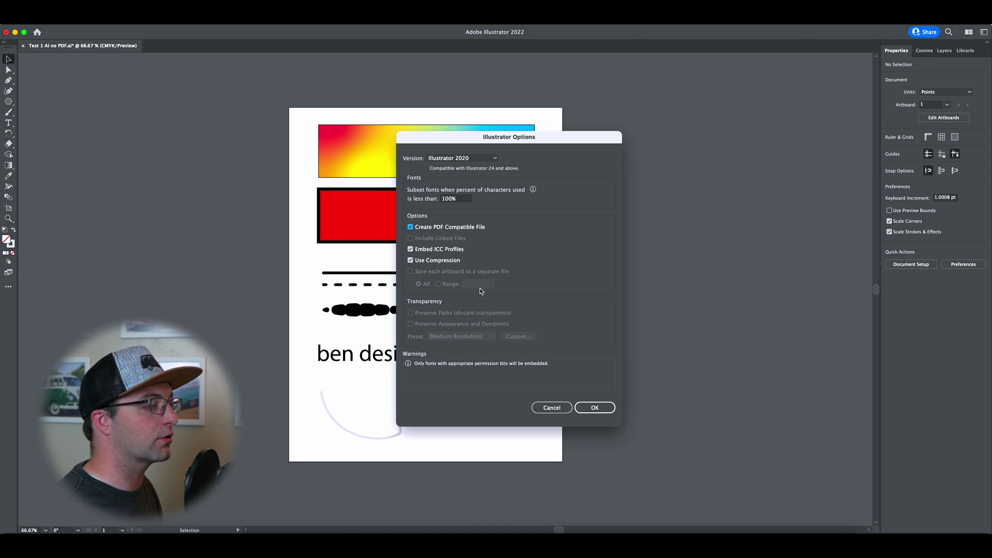
{"action": "left_click", "coordinate": [602, 411]}
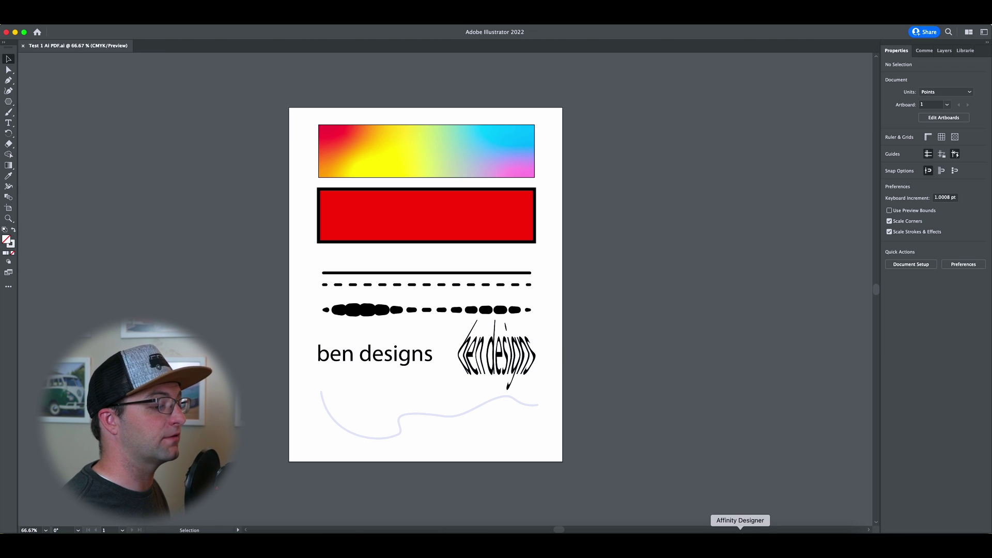
In Affinity Designer, open Test 1 Ai no PDF.ai, accepting the default PDF Options.
{"action": "left_click", "coordinate": [741, 537]}
{"action": "left_click", "coordinate": [91, 15]}
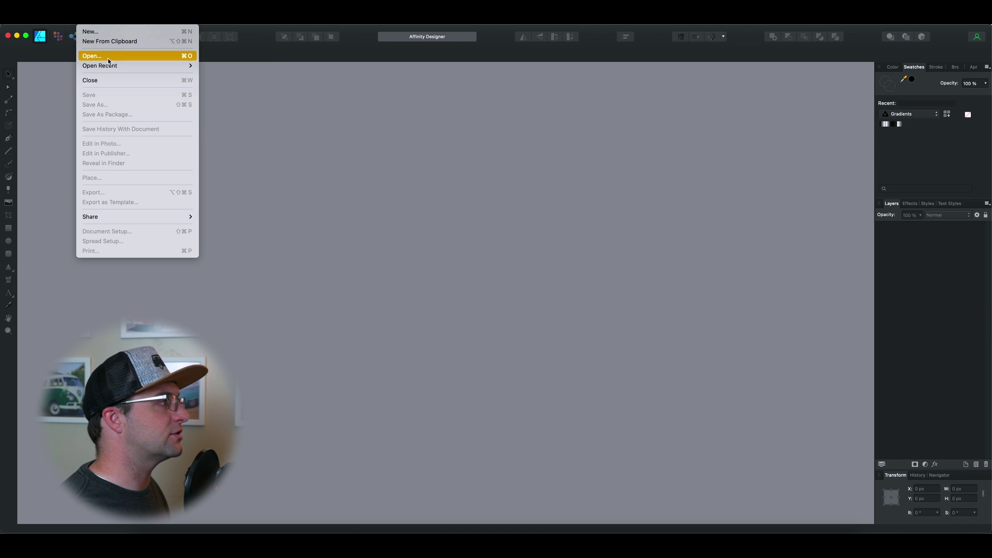
{"action": "left_click", "coordinate": [111, 58]}
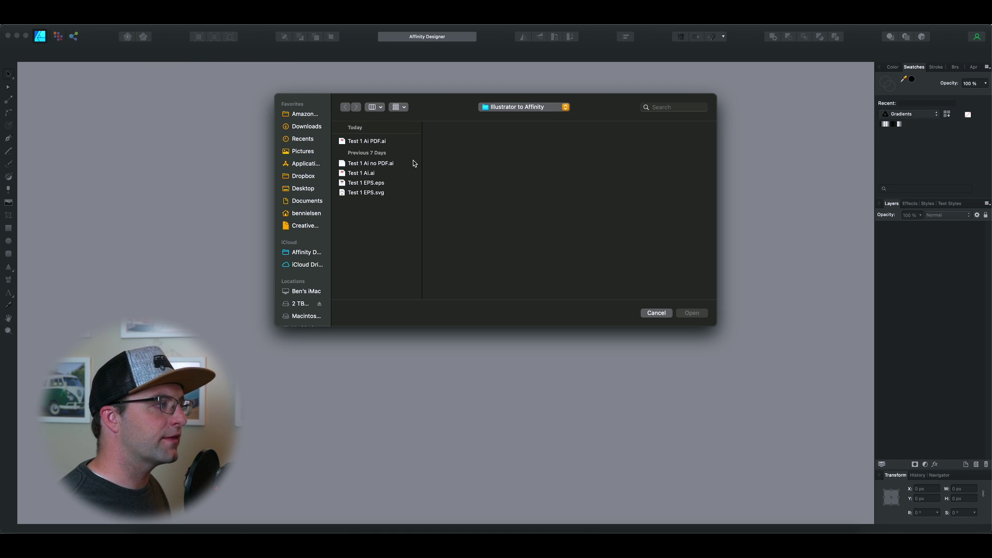
{"action": "left_click", "coordinate": [388, 166]}
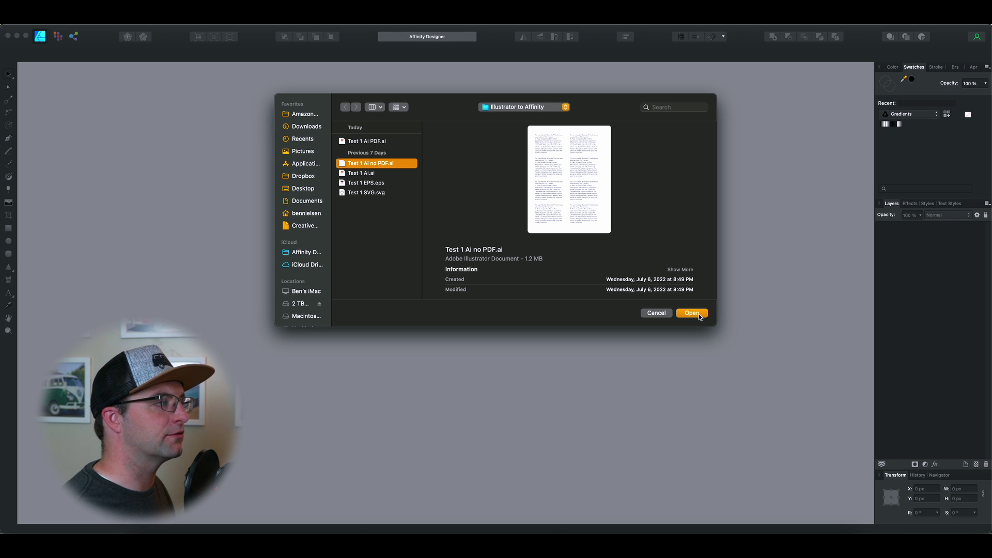
{"action": "left_click", "coordinate": [699, 314]}
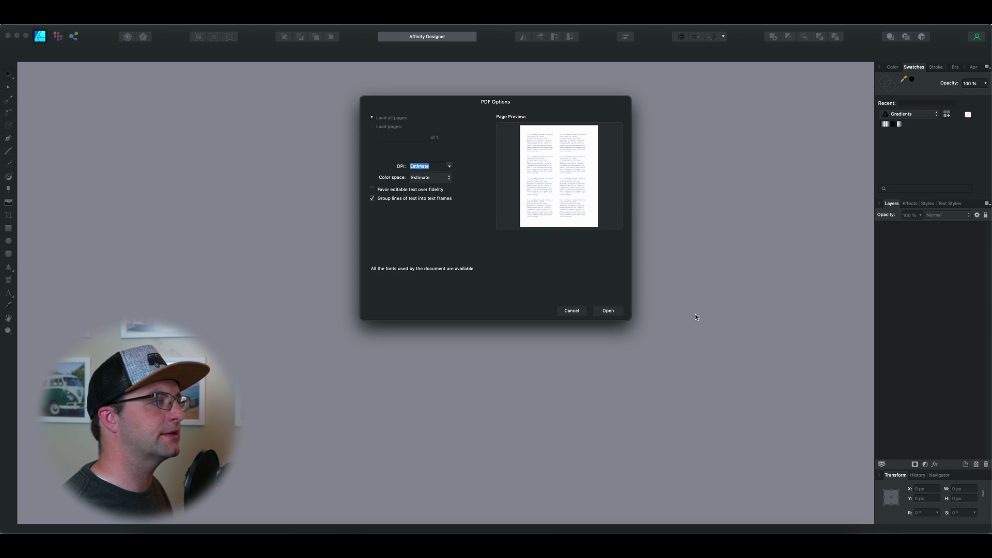
{"action": "left_click", "coordinate": [609, 311]}
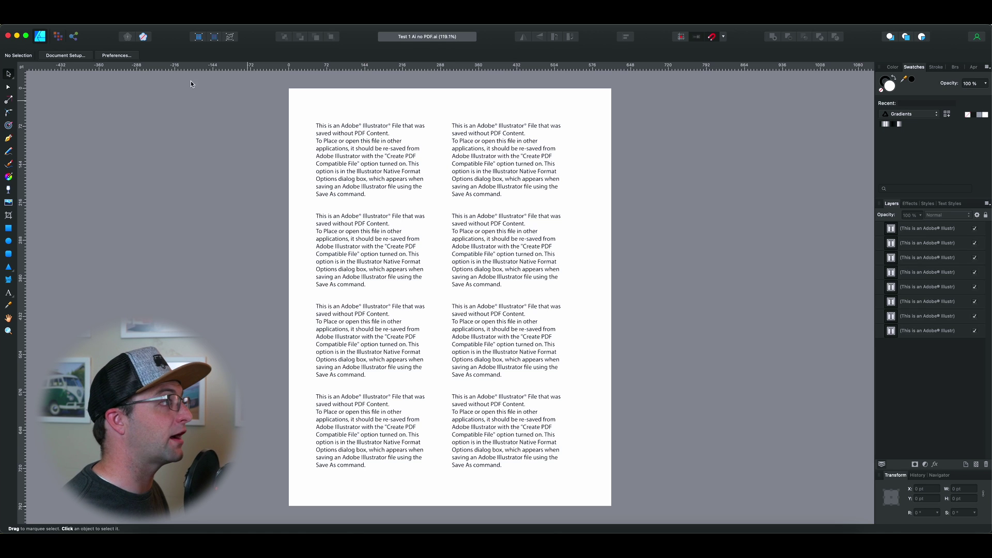
Bring up the Open dialog again and select Test 1 Ai PDF.ai.
{"action": "left_click", "coordinate": [91, 24]}
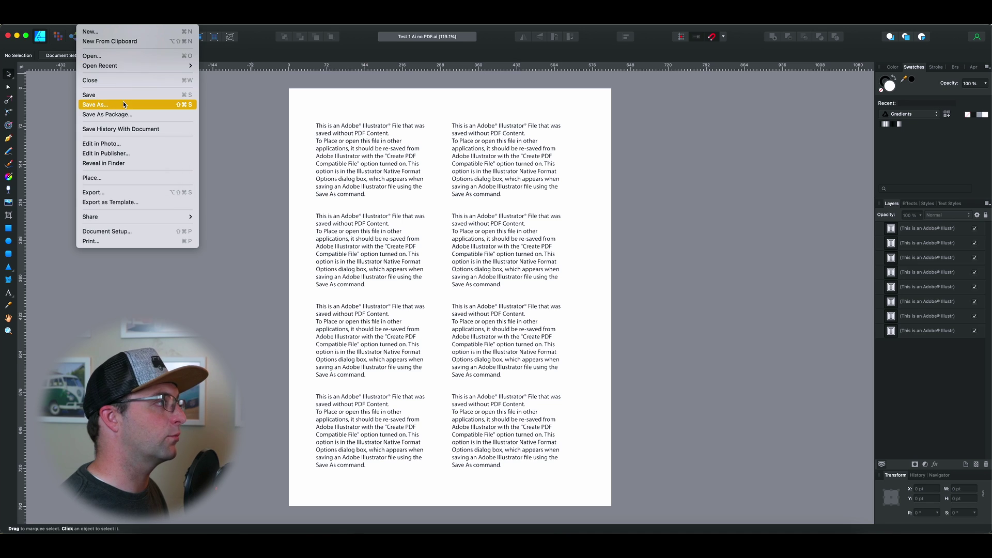
{"action": "left_click", "coordinate": [126, 57]}
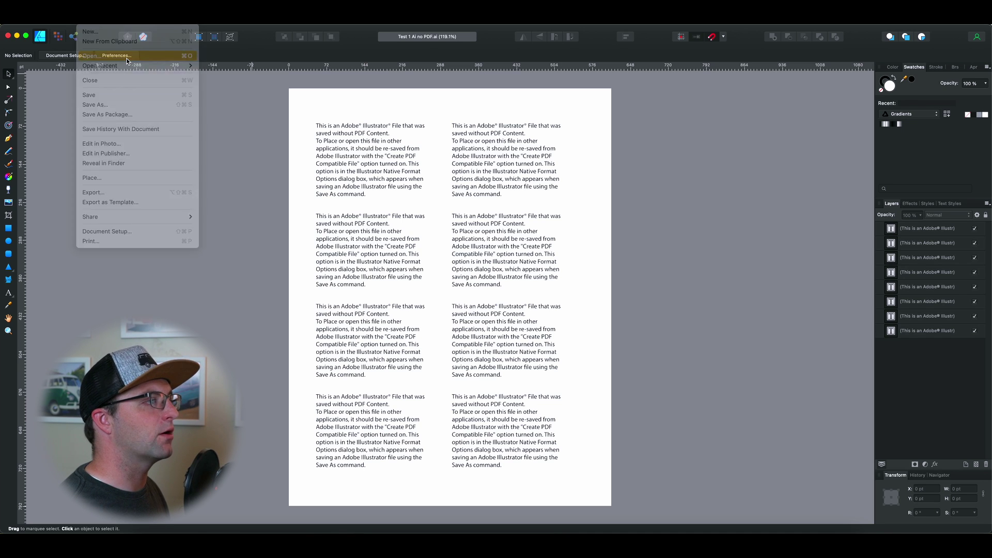
{"action": "left_click", "coordinate": [370, 141]}
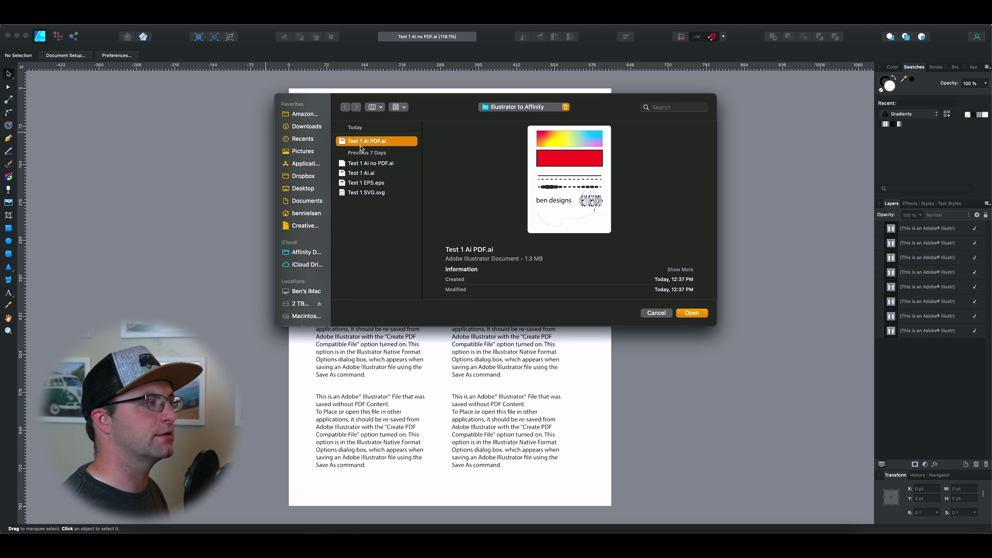
Open Test 1 Ai PDF.ai, leaving the PDF Options colour space at Estimate.
{"action": "left_click", "coordinate": [695, 314]}
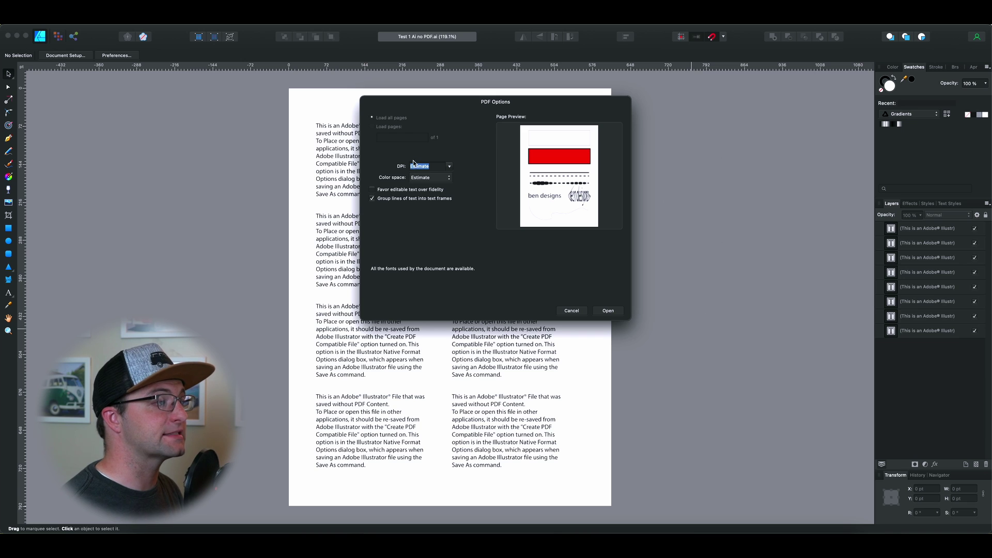
{"action": "left_click", "coordinate": [448, 177]}
{"action": "left_click", "coordinate": [449, 177]}
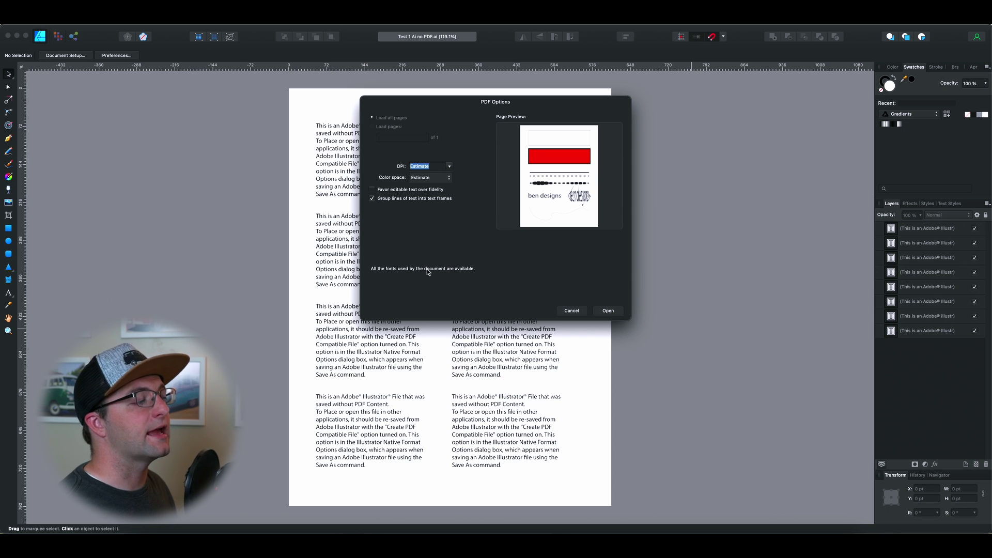
{"action": "left_click", "coordinate": [609, 312]}
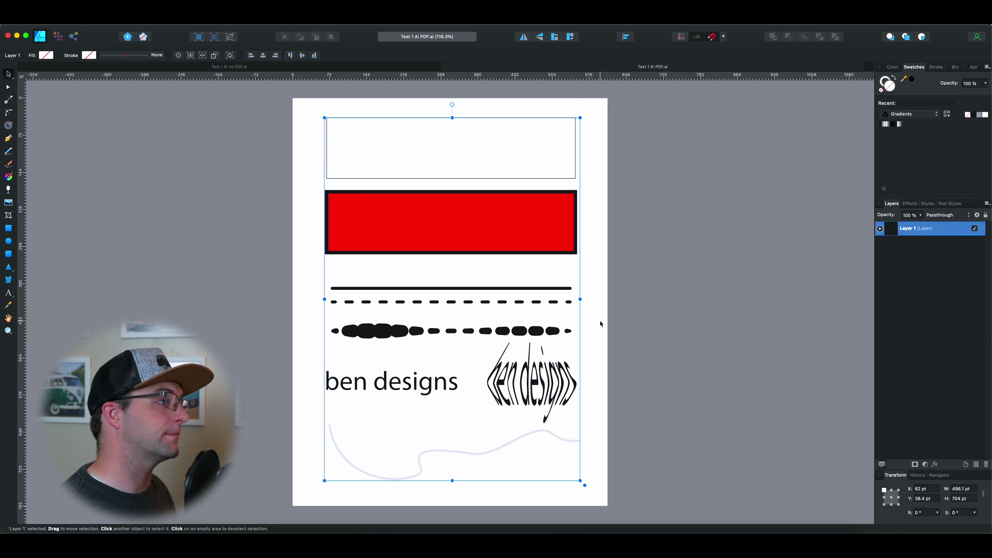
Pull apart the stacked top rectangles, moving the outline and white rectangles up to align.
{"action": "left_click", "coordinate": [294, 184]}
{"action": "left_click", "coordinate": [348, 168]}
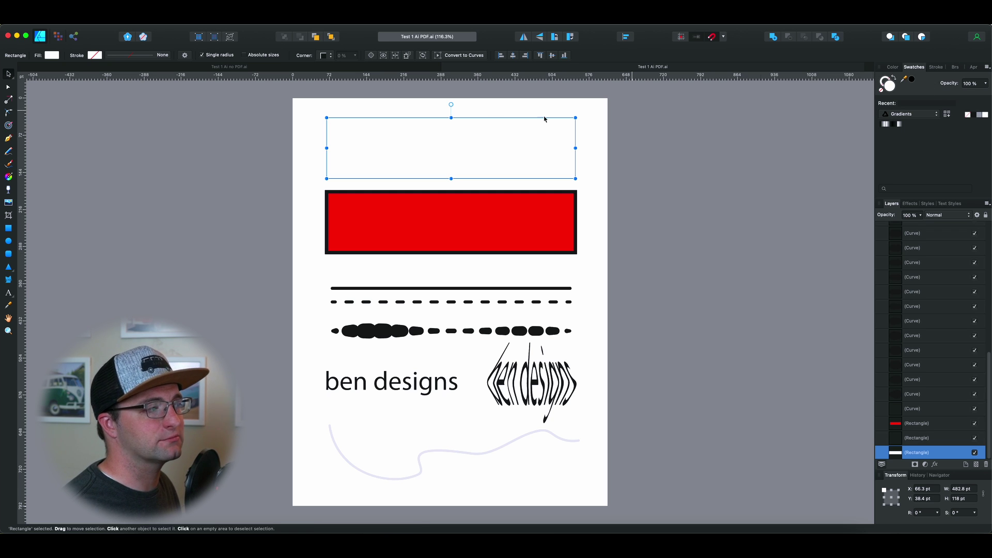
{"action": "left_click", "coordinate": [321, 138]}
{"action": "left_click", "coordinate": [385, 157]}
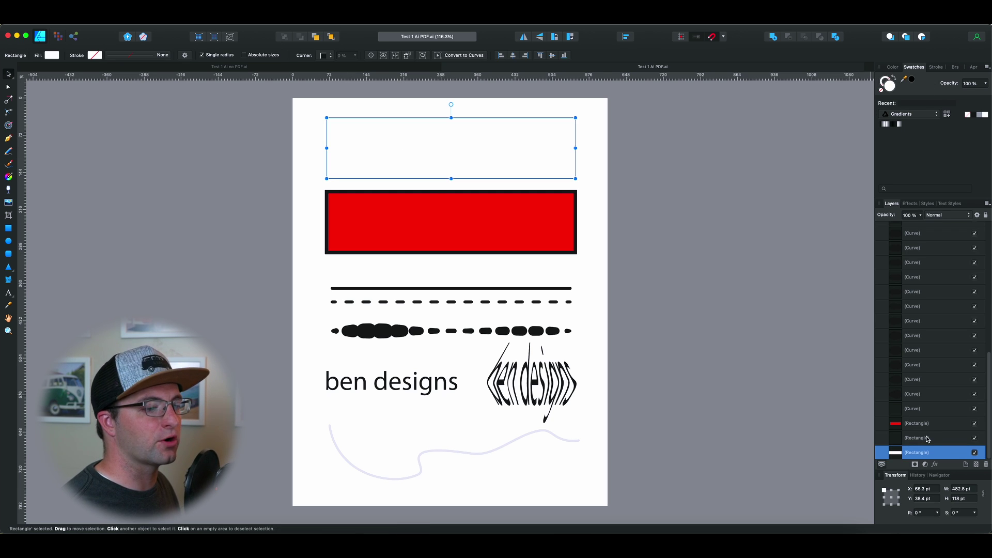
{"action": "left_click_drag", "start_coordinate": [482, 154], "coordinate": [482, 154]}
{"action": "left_click", "coordinate": [486, 120]}
{"action": "left_click_drag", "start_coordinate": [486, 121], "coordinate": [485, 108]}
{"action": "left_click", "coordinate": [500, 152]}
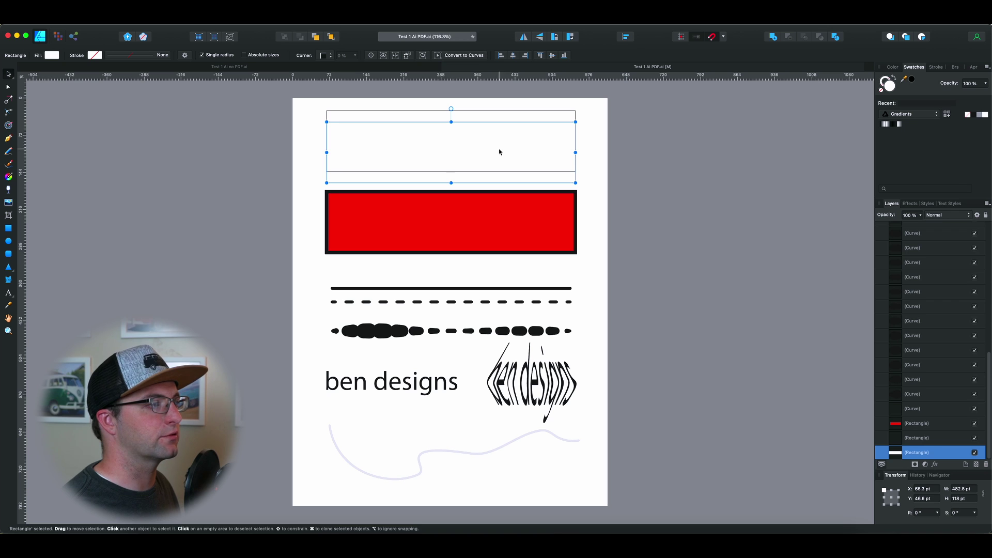
{"action": "left_click", "coordinate": [501, 215]}
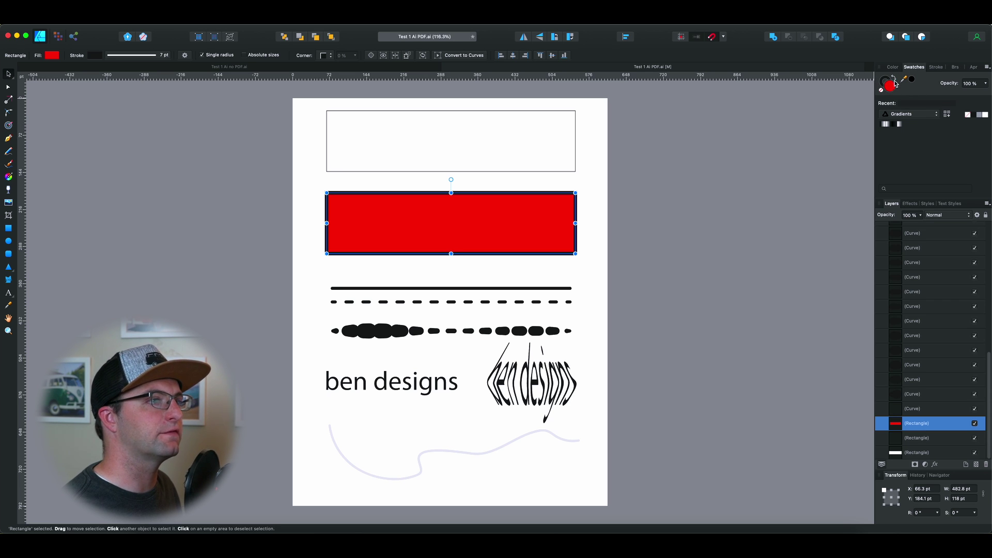
{"action": "left_click", "coordinate": [519, 130]}
{"action": "left_click_drag", "start_coordinate": [504, 136], "coordinate": [505, 126]}
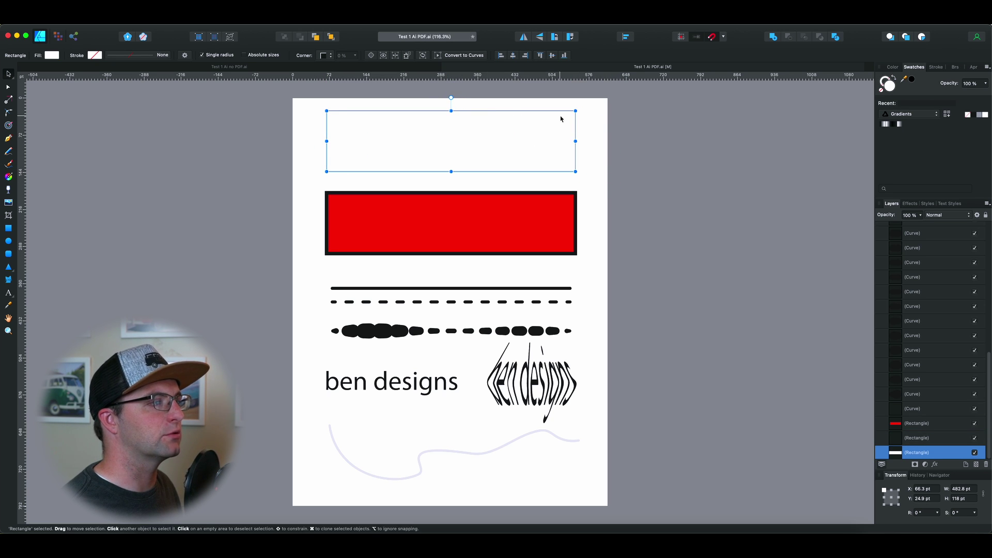
{"action": "left_click", "coordinate": [595, 126]}
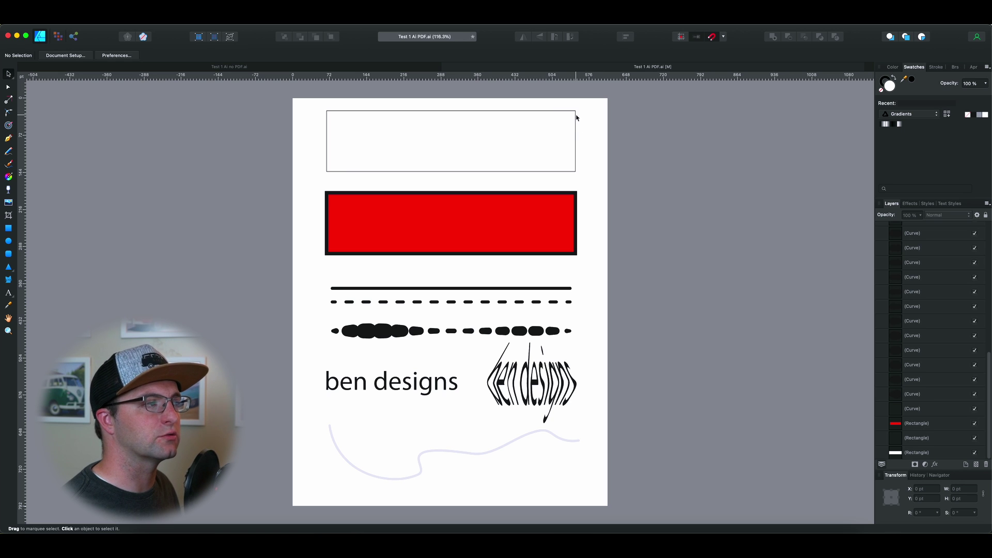
Try rounded corners on the red rectangle, then return it to square corners.
{"action": "left_click", "coordinate": [493, 196]}
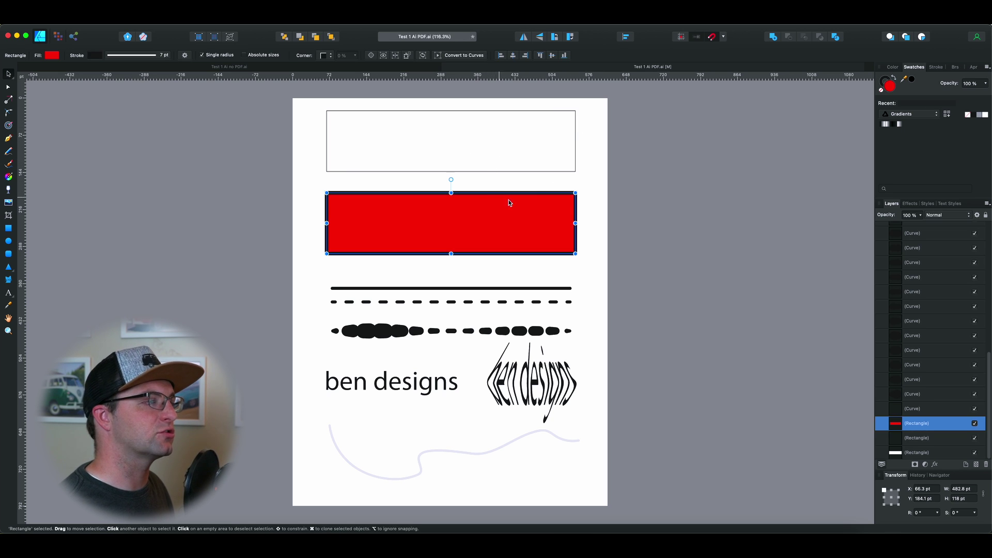
{"action": "left_click", "coordinate": [323, 55]}
{"action": "left_click", "coordinate": [334, 65]}
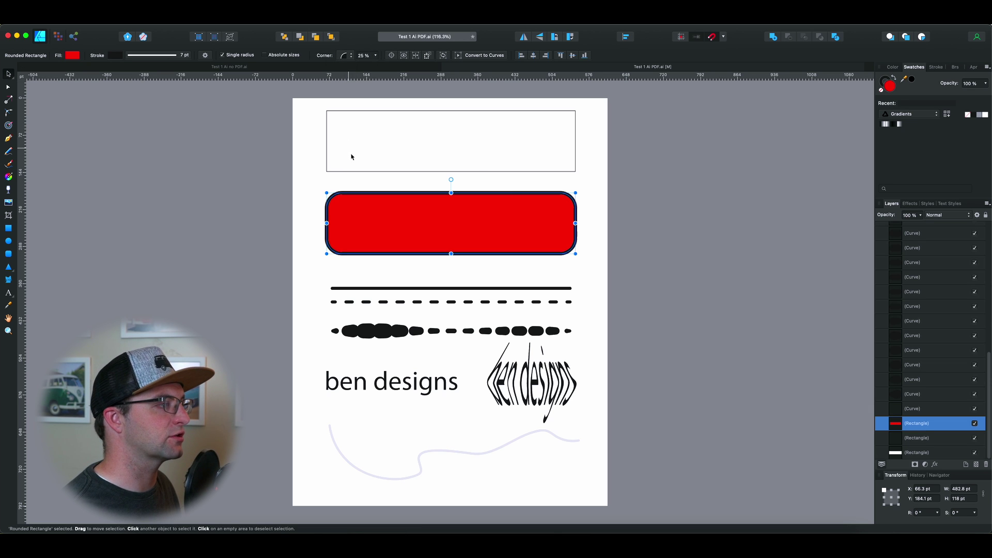
{"action": "left_click", "coordinate": [346, 58]}
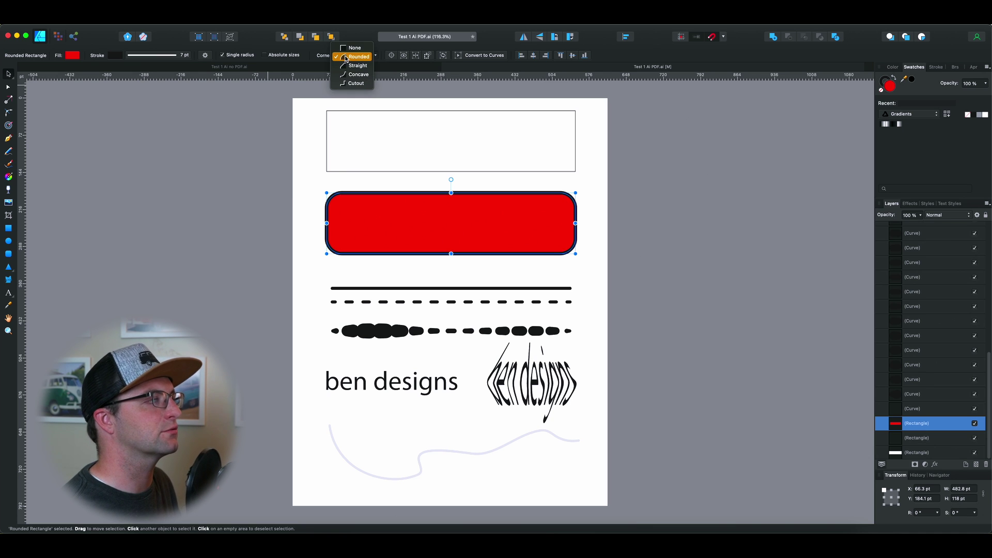
{"action": "left_click", "coordinate": [348, 52]}
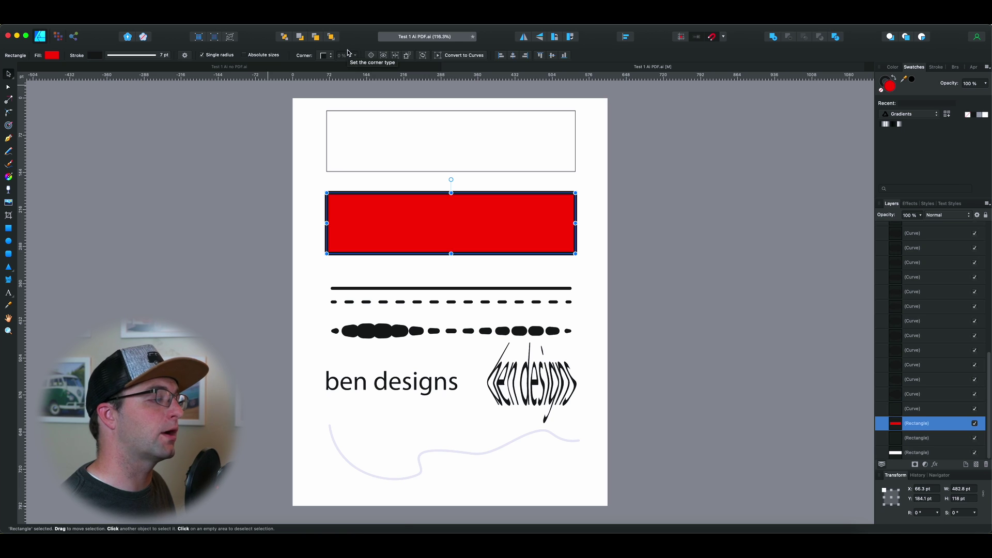
Inspect the solid line's nodes by test-moving its left end node, then return to Move.
{"action": "left_click", "coordinate": [433, 288]}
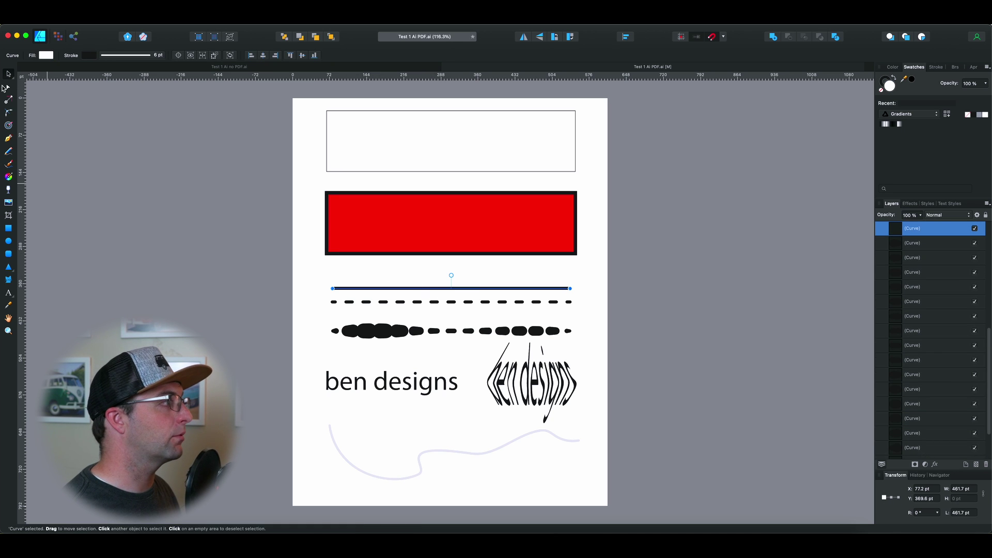
{"action": "left_click", "coordinate": [8, 87]}
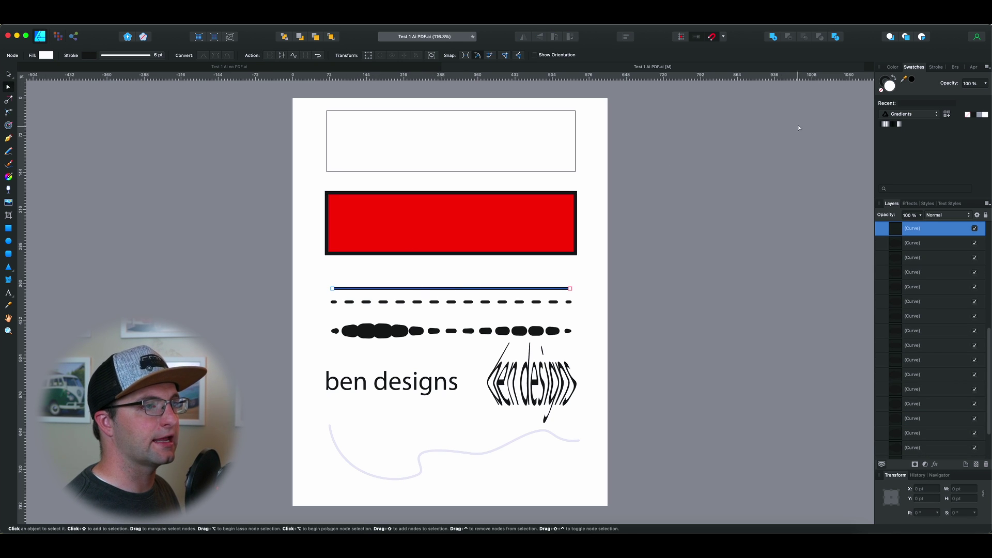
{"action": "left_click", "coordinate": [331, 287]}
{"action": "mouse_move", "coordinate": [331, 288]}
{"action": "left_mouse_down"}
{"action": "mouse_move", "coordinate": [332, 277]}
{"action": "mouse_move", "coordinate": [333, 290]}
{"action": "left_mouse_up"}
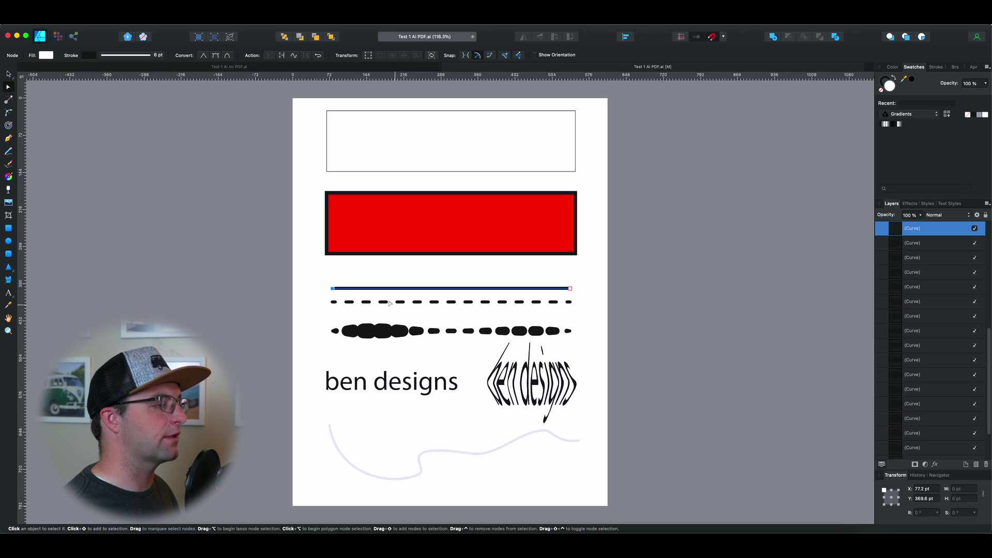
{"action": "key", "text": "v"}
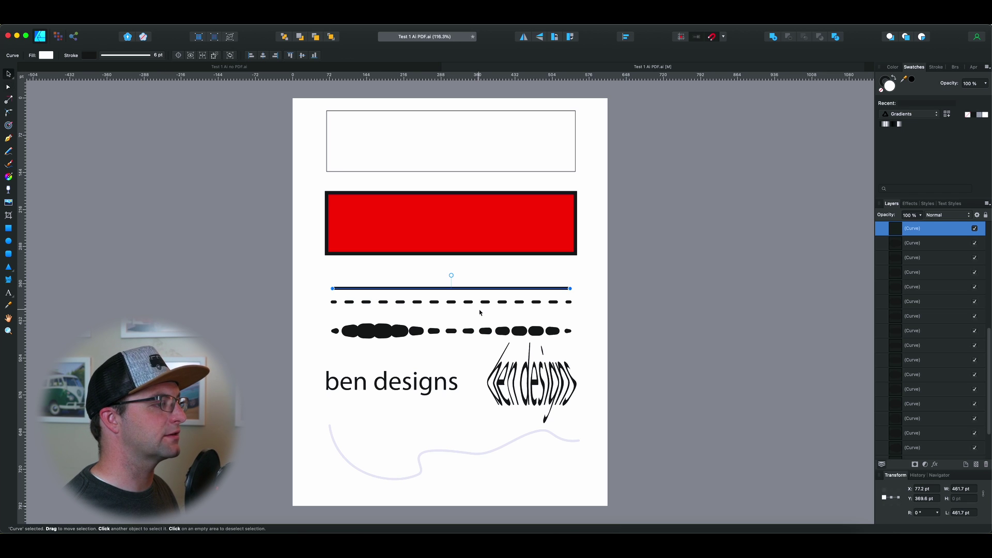
Select the dashed line's separate pieces, including the small dashes at each end.
{"action": "left_click", "coordinate": [451, 302]}
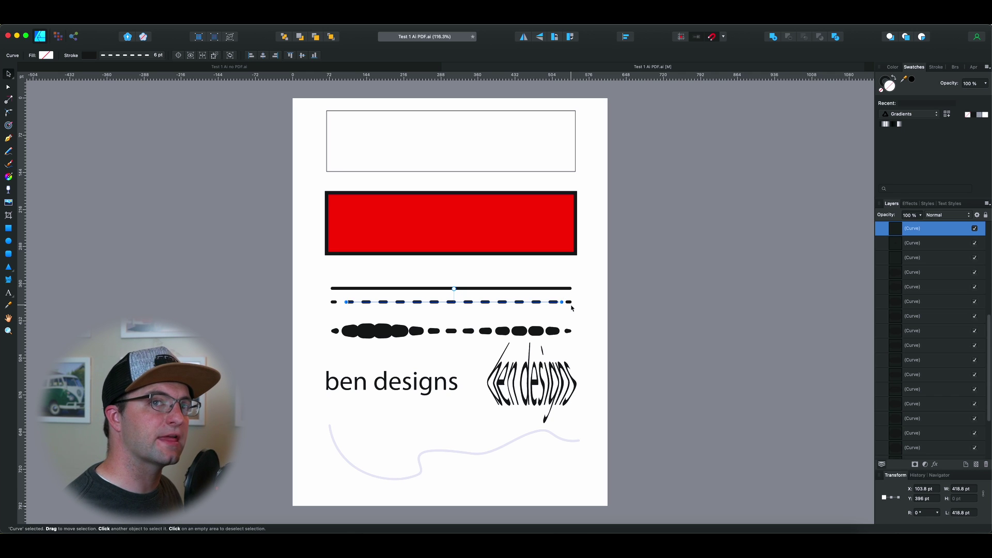
{"action": "left_click", "coordinate": [571, 304]}
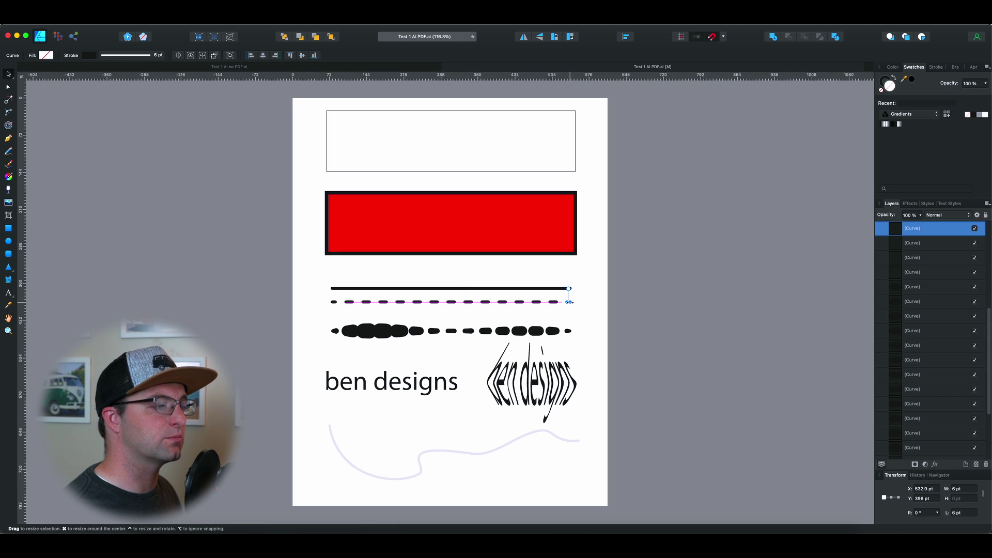
{"action": "scroll", "coordinate": [582, 309], "scroll_direction": "up", "scroll_amount": 5}
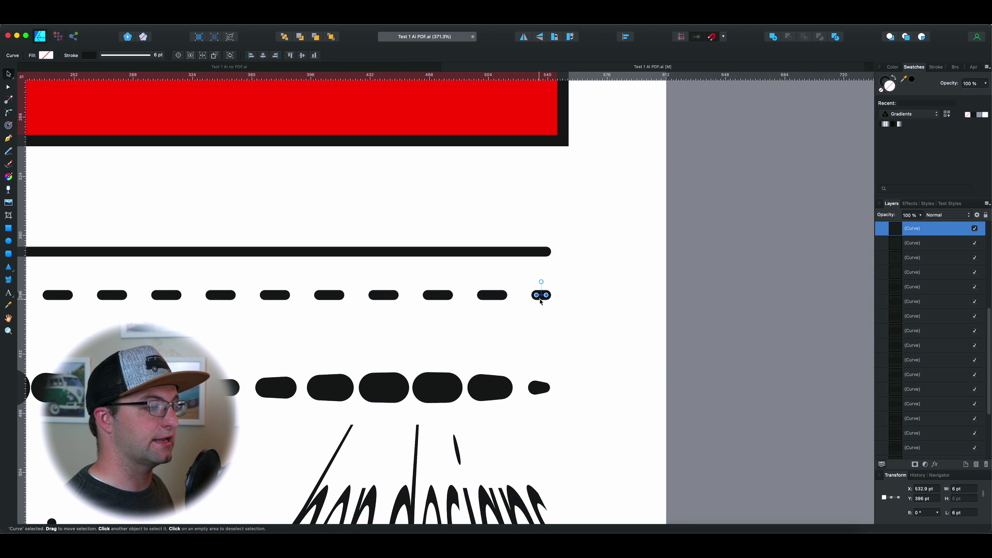
{"action": "scroll", "coordinate": [543, 301], "scroll_direction": "down", "scroll_amount": 1}
{"action": "scroll", "coordinate": [543, 302], "scroll_direction": "down", "scroll_amount": 1}
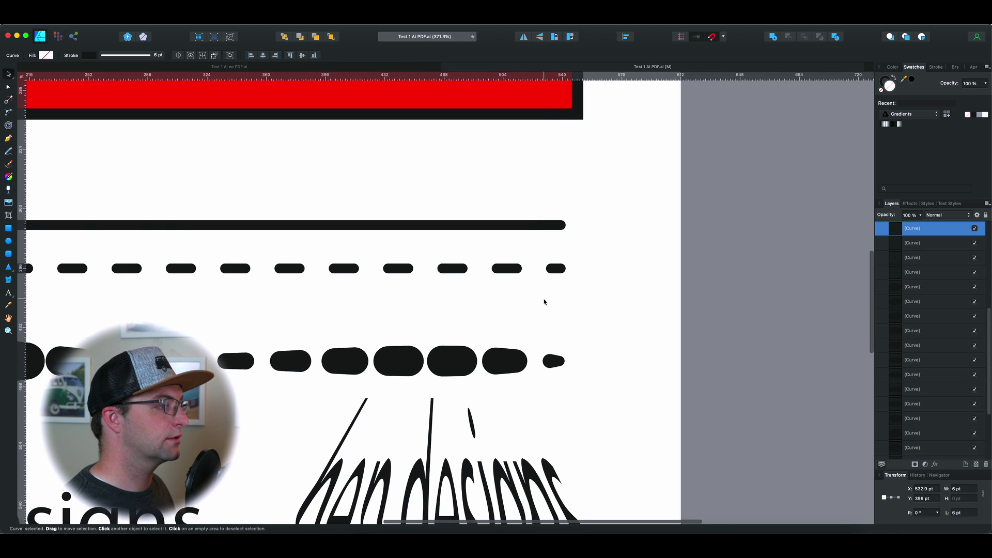
{"action": "scroll", "coordinate": [547, 301], "scroll_direction": "left", "scroll_amount": 10}
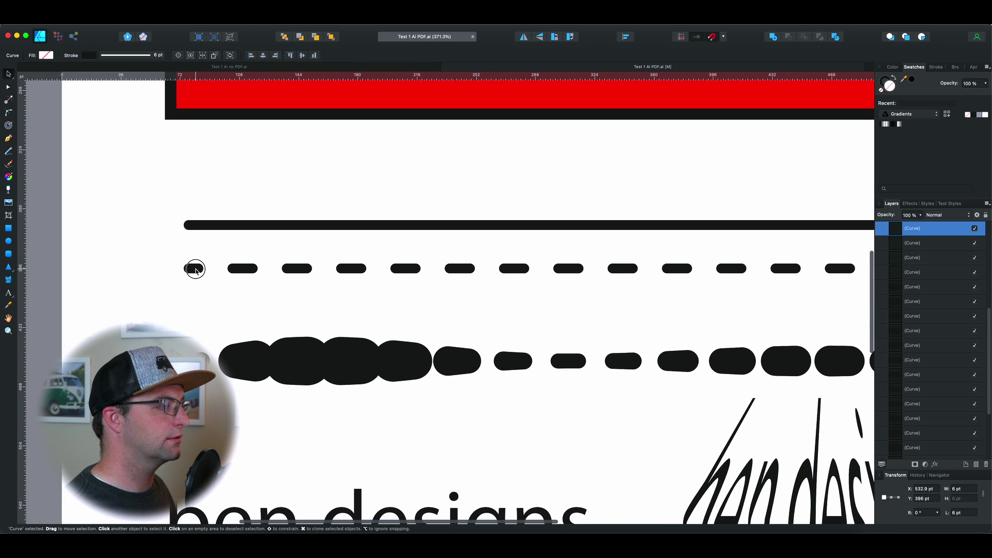
{"action": "left_click", "coordinate": [197, 272]}
{"action": "scroll", "coordinate": [288, 286], "scroll_direction": "down", "scroll_amount": 2}
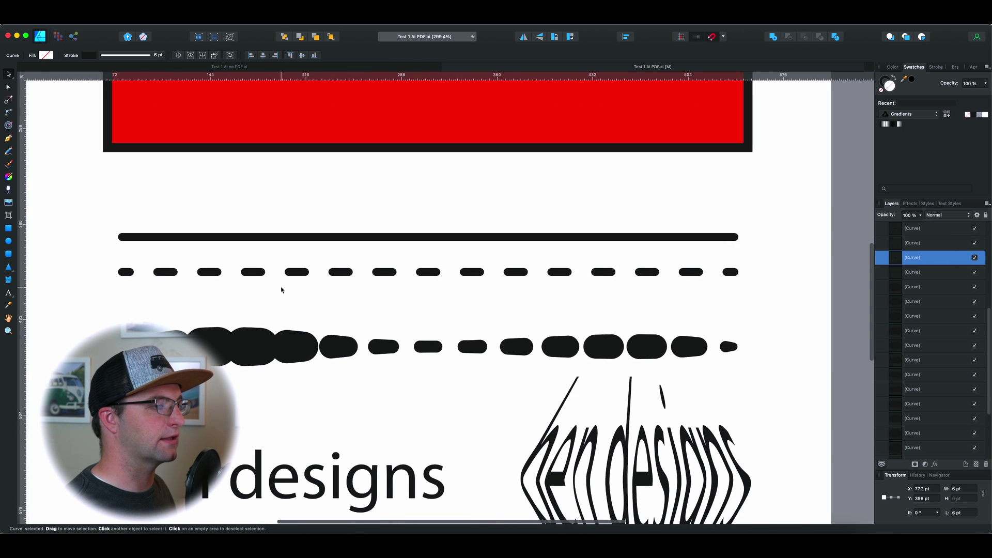
{"action": "scroll", "coordinate": [281, 290], "scroll_direction": "down", "scroll_amount": 3}
Set the dashed line's long middle curve to a solid stroke in the Stroke panel.
{"action": "left_click", "coordinate": [537, 278]}
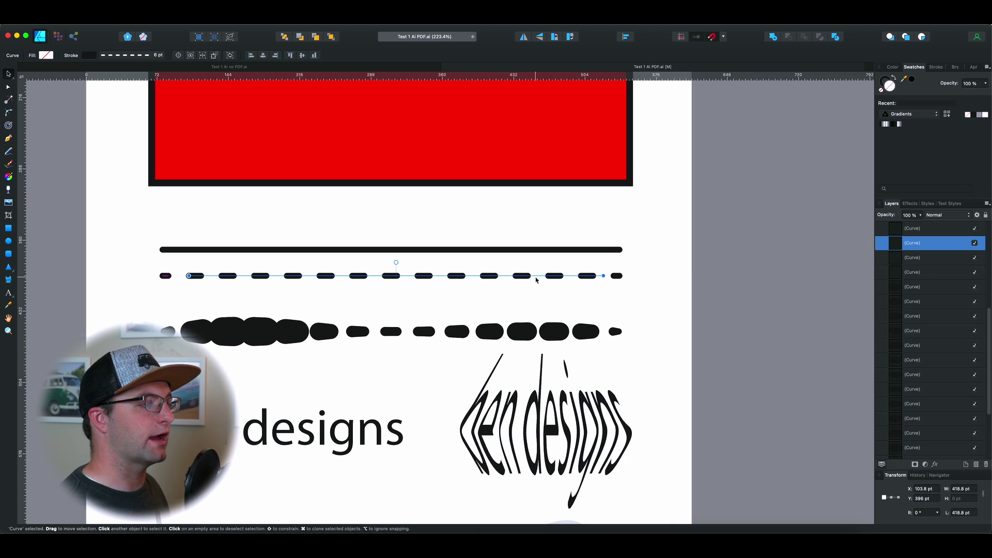
{"action": "left_click", "coordinate": [938, 67]}
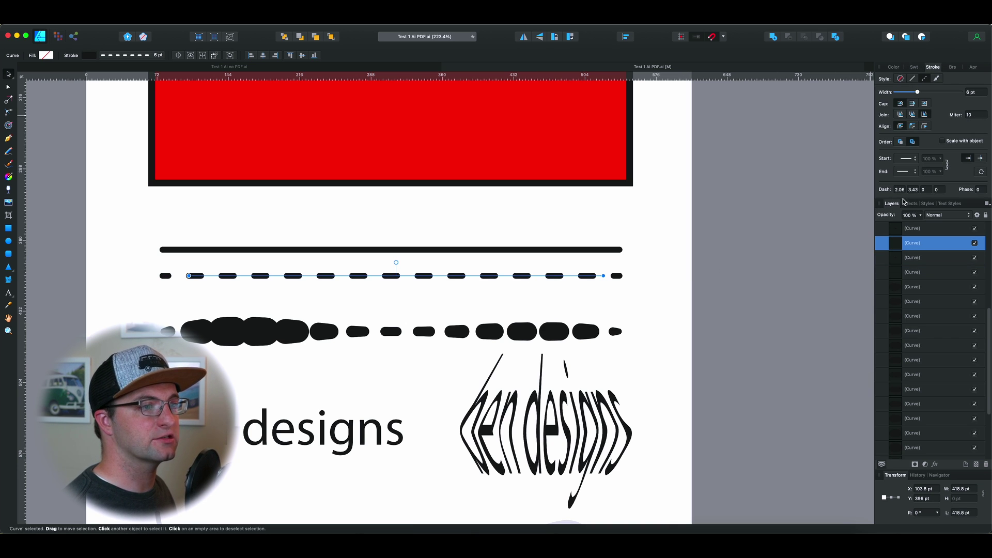
{"action": "left_click", "coordinate": [913, 78]}
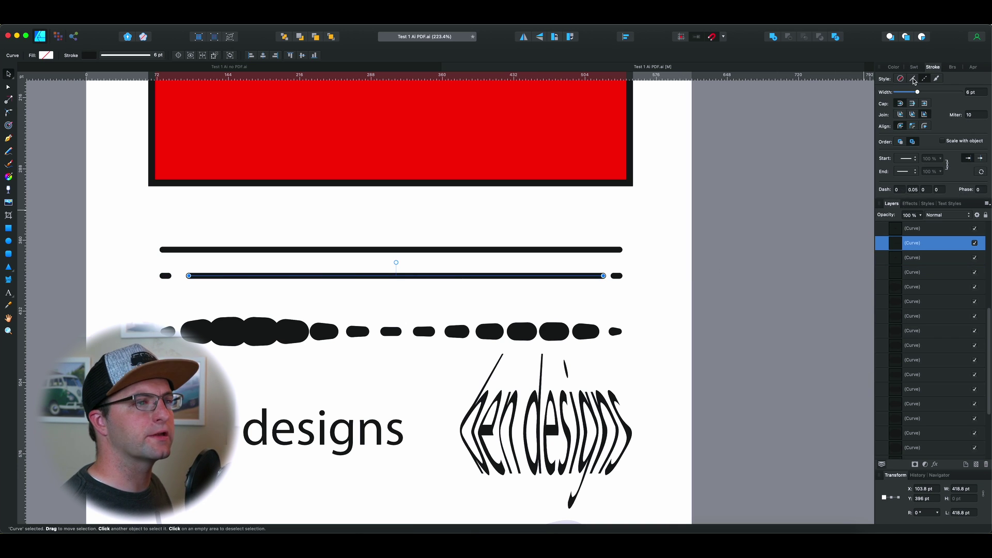
{"action": "left_click", "coordinate": [616, 276]}
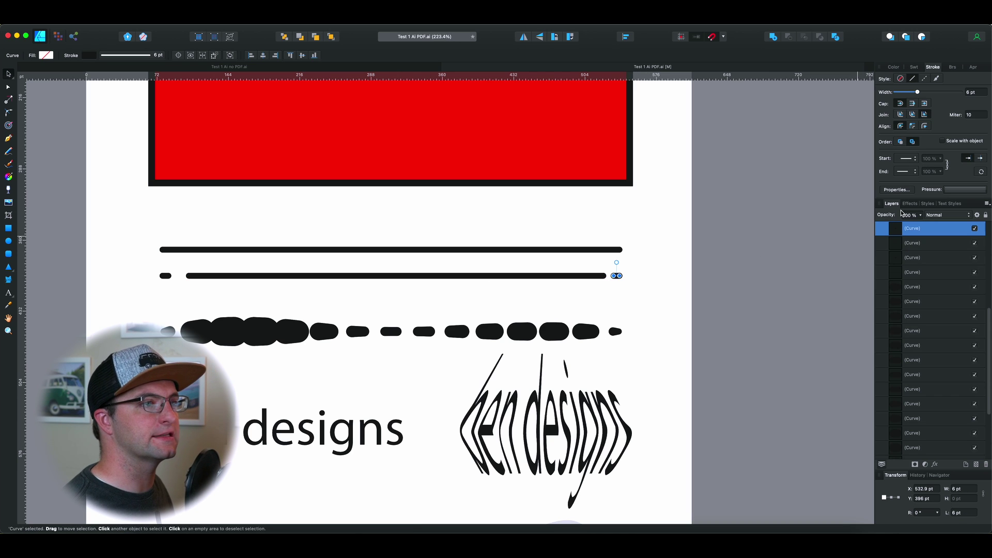
{"action": "left_click", "coordinate": [925, 78]}
{"action": "left_click", "coordinate": [913, 78]}
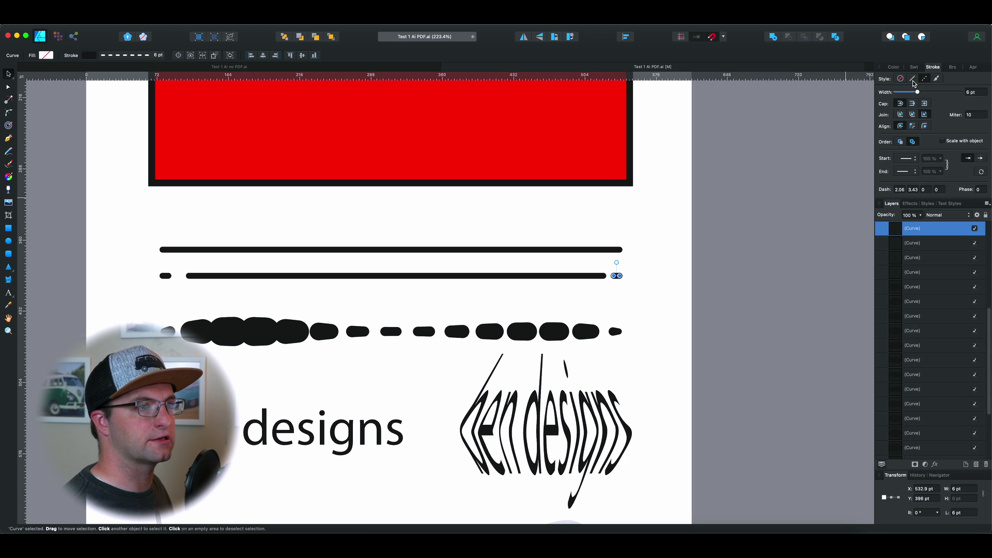
{"action": "left_click", "coordinate": [165, 276]}
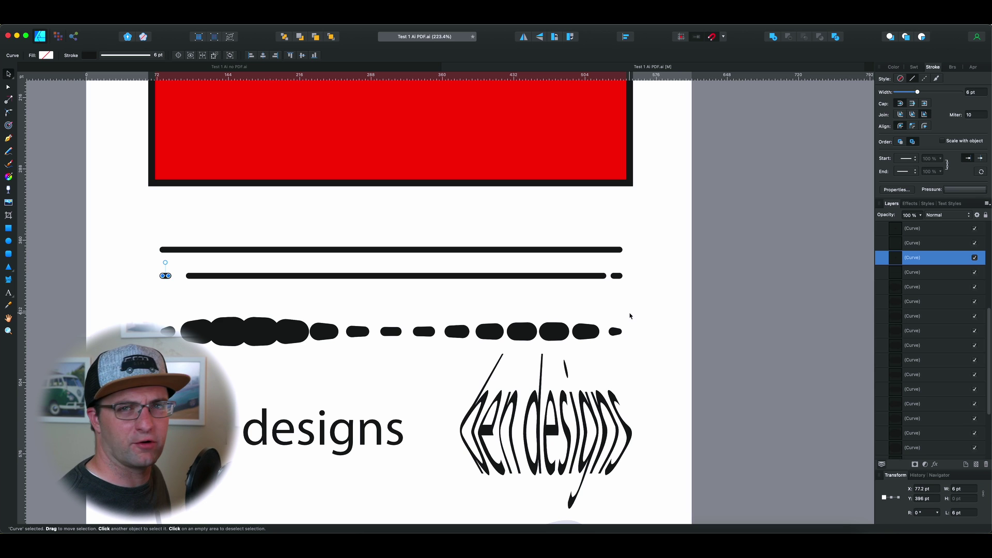
{"action": "scroll", "coordinate": [630, 316], "scroll_direction": "left", "scroll_amount": 3}
{"action": "scroll", "coordinate": [630, 315], "scroll_direction": "down", "scroll_amount": 2}
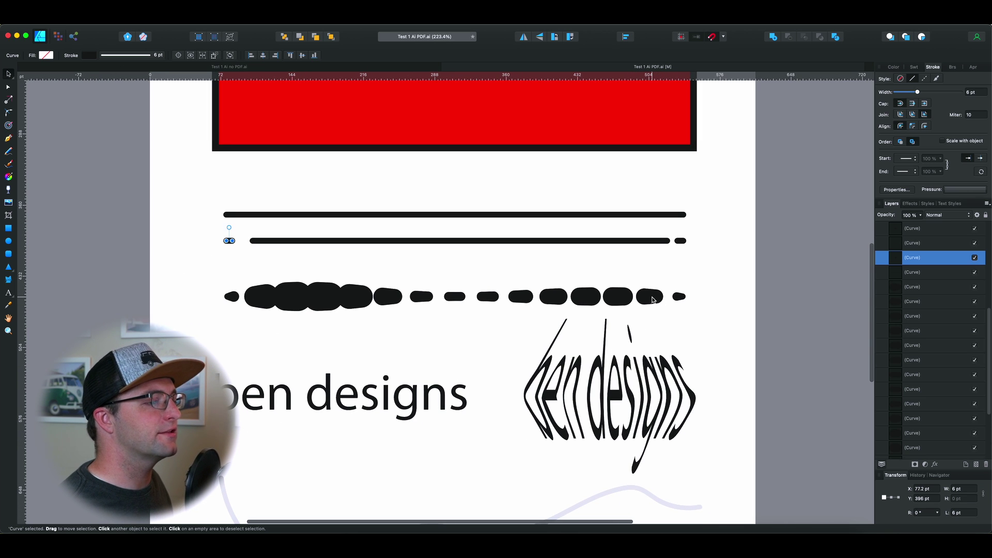
{"action": "left_click", "coordinate": [638, 298]}
{"action": "left_click", "coordinate": [619, 299]}
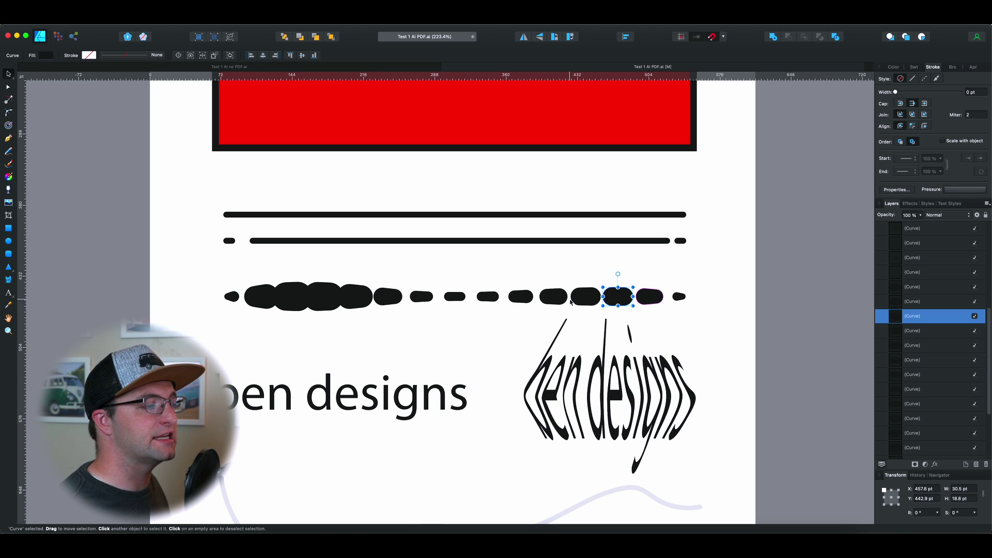
{"action": "left_click", "coordinate": [587, 299]}
{"action": "left_click", "coordinate": [554, 299]}
{"action": "left_click", "coordinate": [521, 299]}
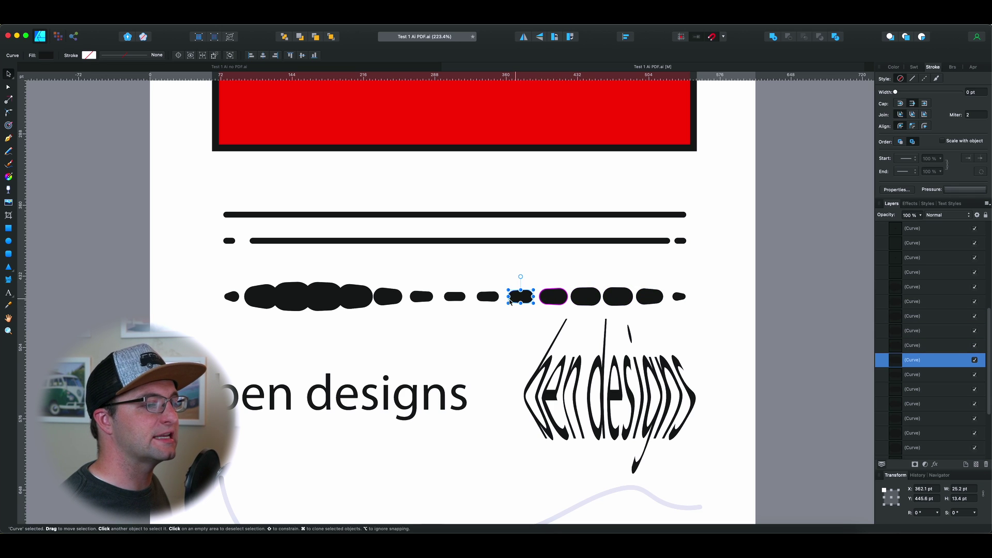
{"action": "left_click", "coordinate": [489, 299]}
{"action": "left_click", "coordinate": [456, 299]}
{"action": "left_click", "coordinate": [422, 299]}
{"action": "left_click", "coordinate": [388, 298]}
{"action": "left_click", "coordinate": [356, 299]}
{"action": "left_click", "coordinate": [317, 303]}
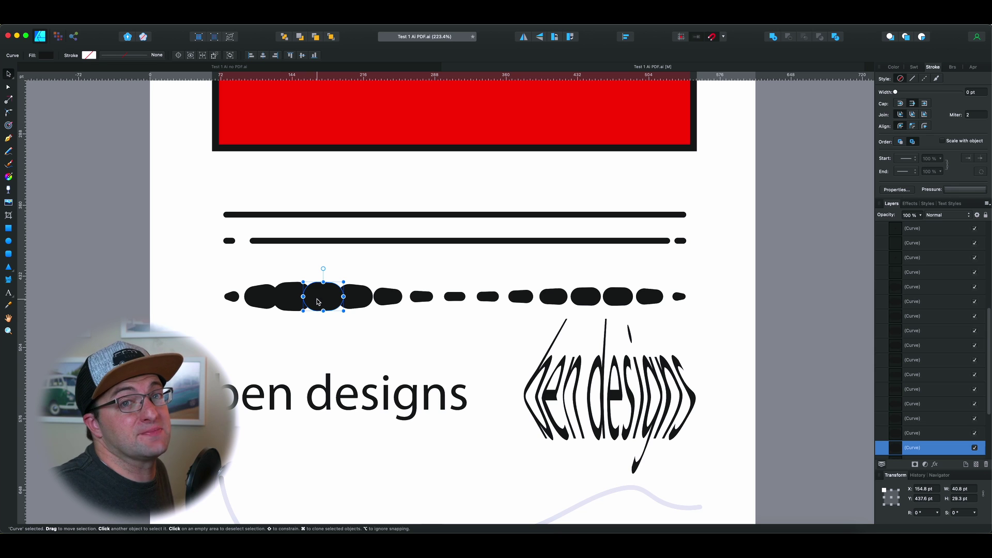
{"action": "left_click", "coordinate": [681, 298]}
{"action": "left_click", "coordinate": [656, 301]}
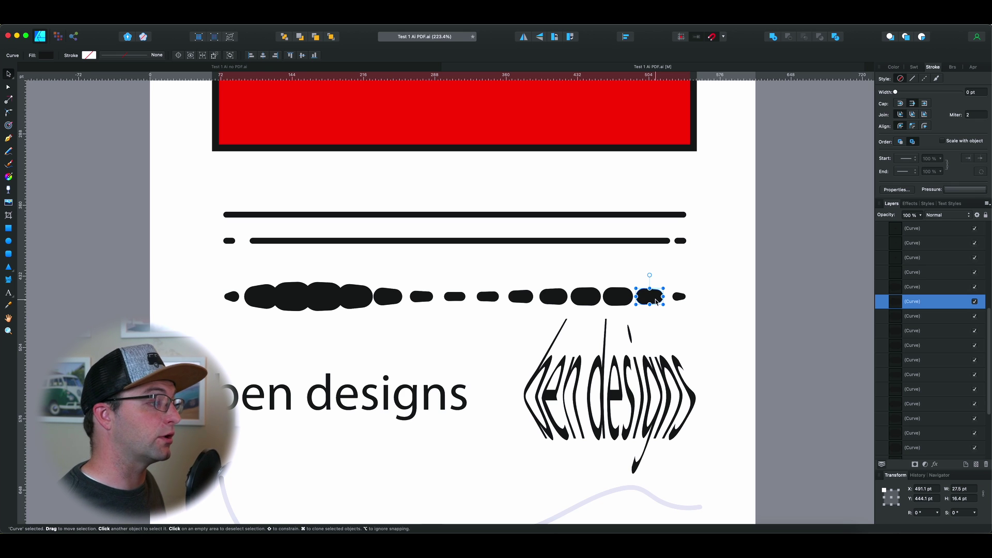
{"action": "scroll", "coordinate": [334, 309], "scroll_direction": "down", "scroll_amount": 5}
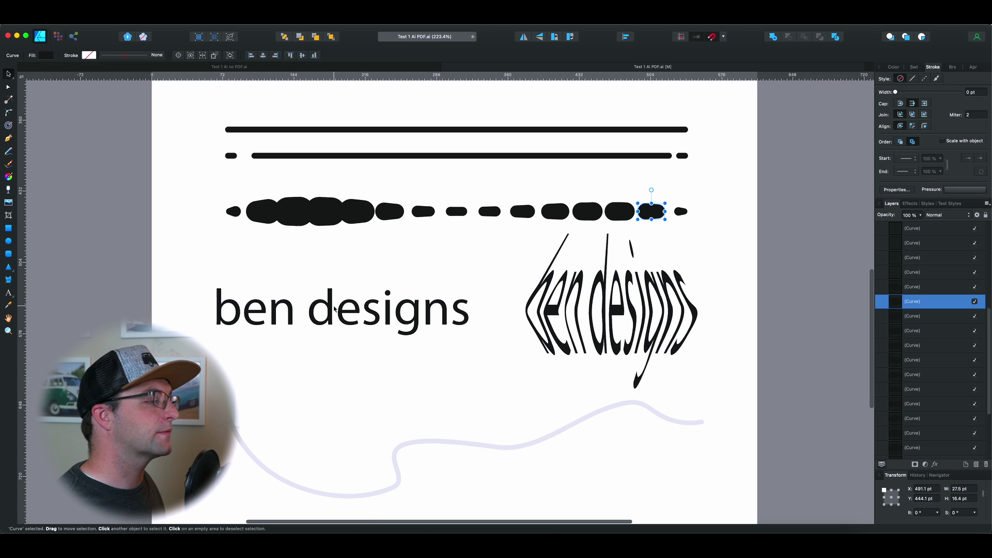
{"action": "left_click", "coordinate": [335, 309]}
{"action": "double_click", "coordinate": [351, 310]}
{"action": "left_click", "coordinate": [352, 310]}
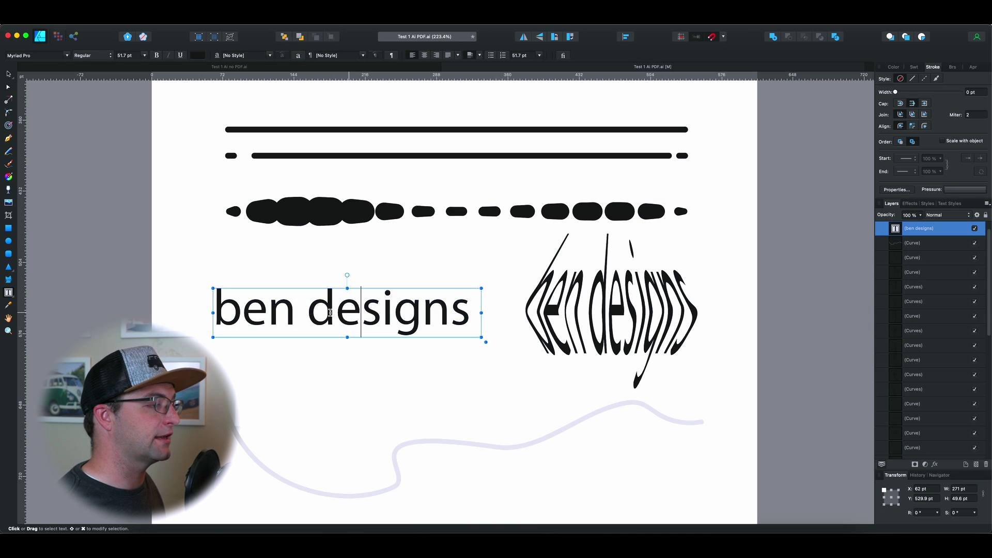
{"action": "left_click", "coordinate": [291, 309]}
{"action": "key", "text": "BackSpace"}
{"action": "type", "text": "n"}
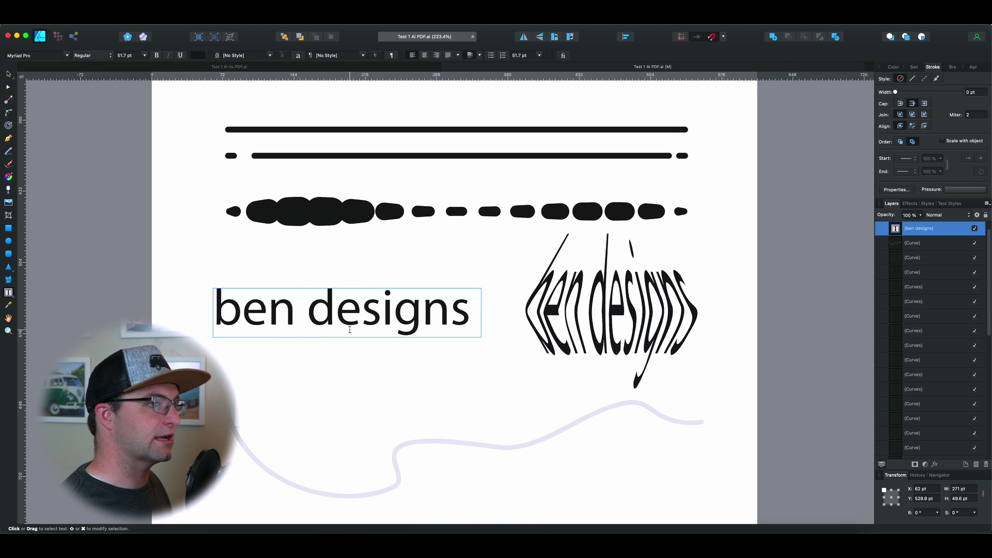
{"action": "key", "text": "Return"}
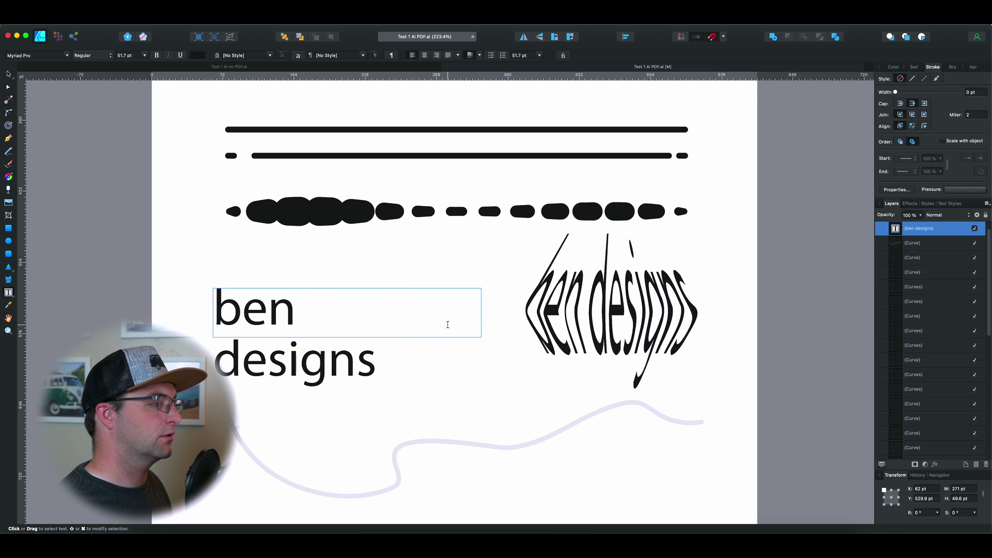
{"action": "key", "text": "BackSpace"}
{"action": "key", "text": "Escape"}
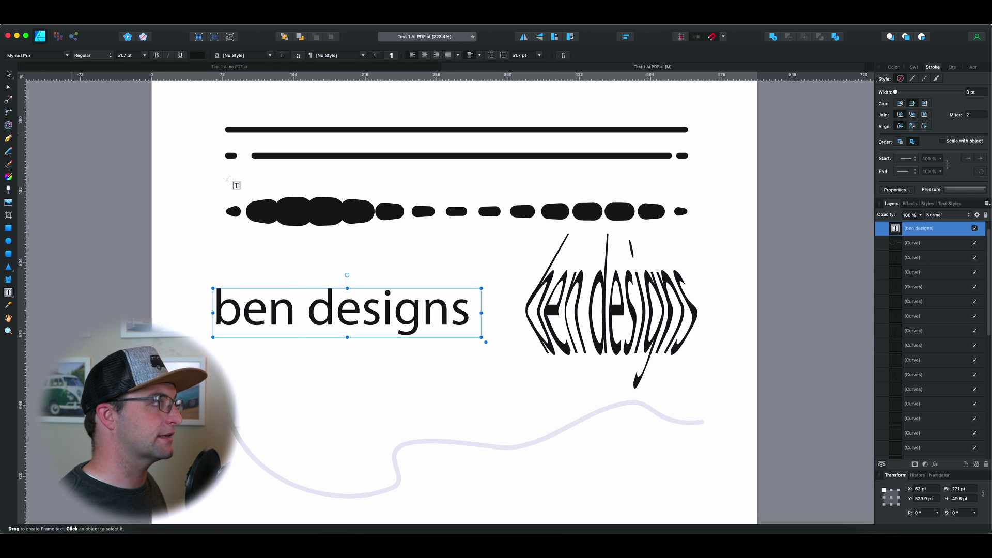
{"action": "left_click", "coordinate": [644, 324]}
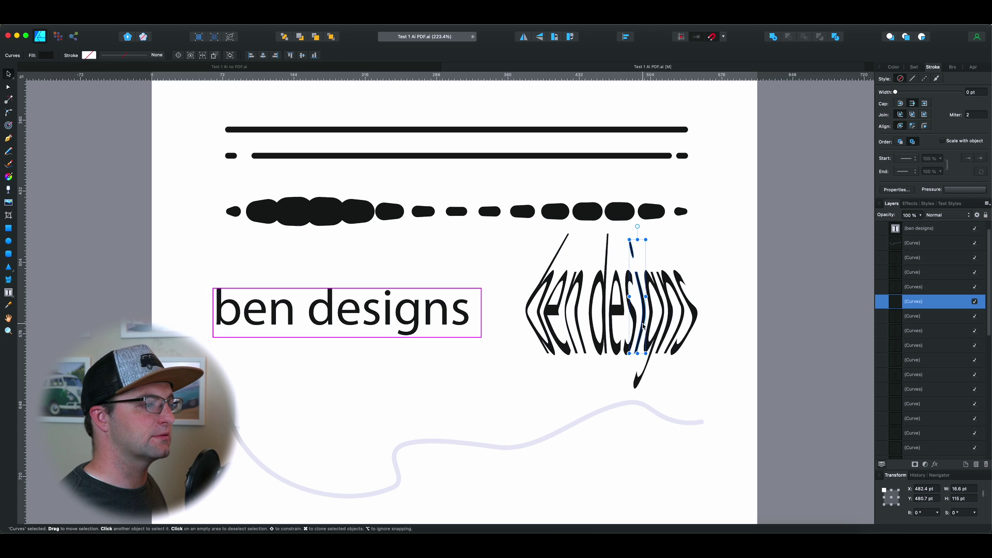
{"action": "left_click", "coordinate": [615, 312]}
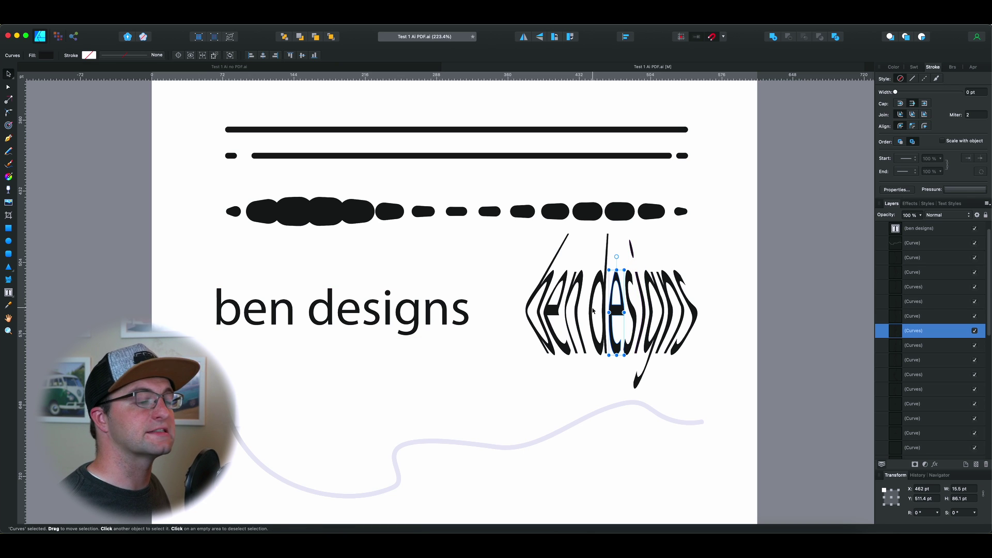
{"action": "left_click", "coordinate": [593, 311]}
{"action": "left_click", "coordinate": [592, 311]}
{"action": "left_click", "coordinate": [599, 287]}
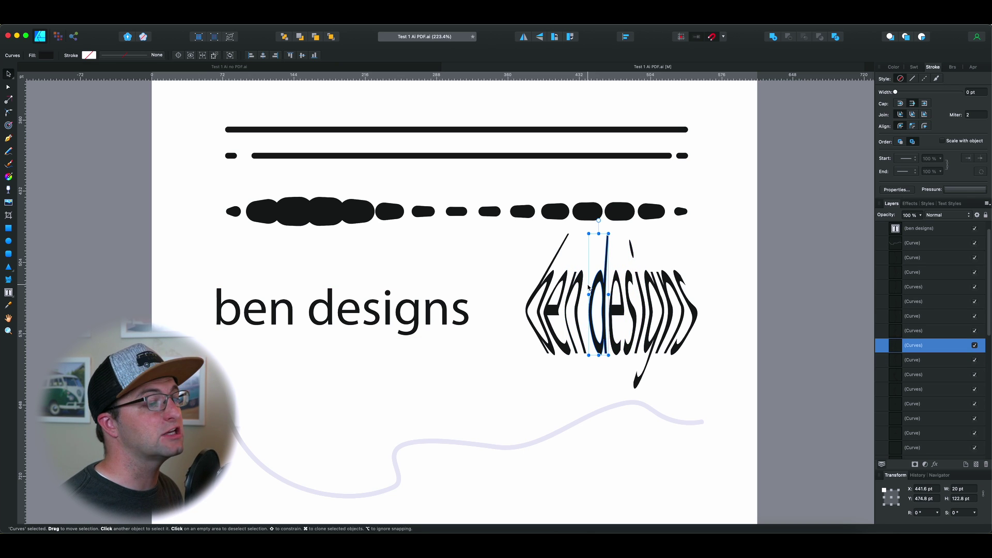
{"action": "left_click", "coordinate": [581, 285]}
{"action": "left_click", "coordinate": [555, 316]}
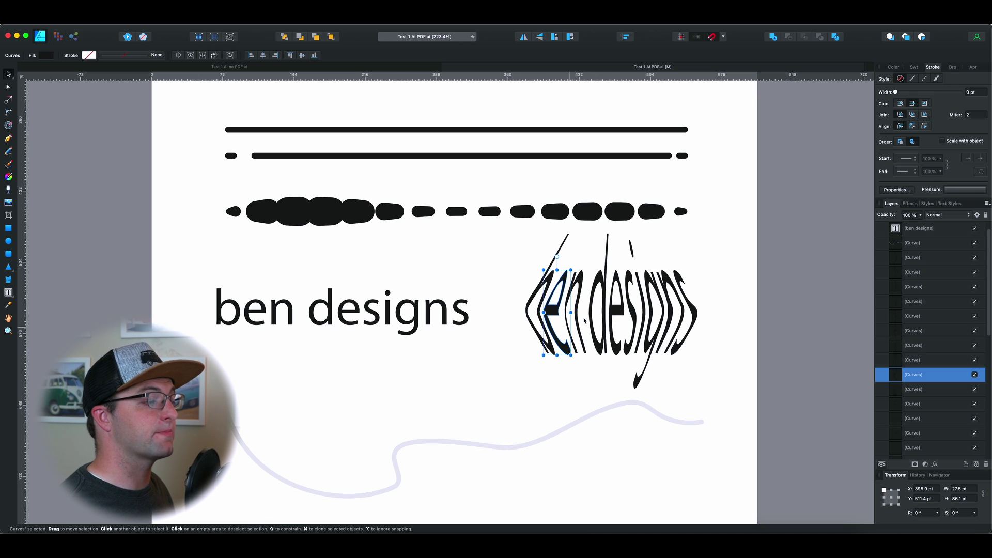
{"action": "scroll", "coordinate": [609, 302], "scroll_direction": "down", "scroll_amount": 3}
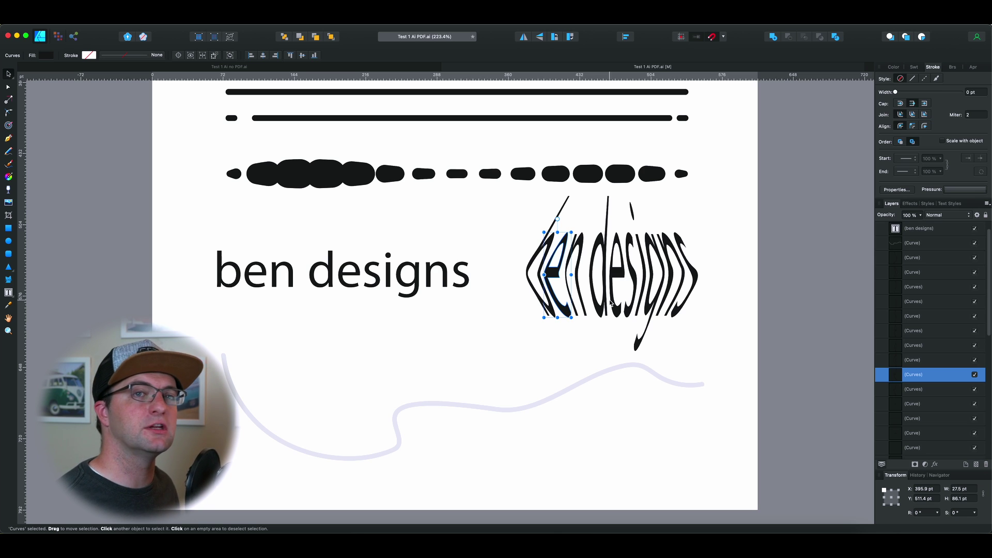
{"action": "left_click", "coordinate": [583, 388]}
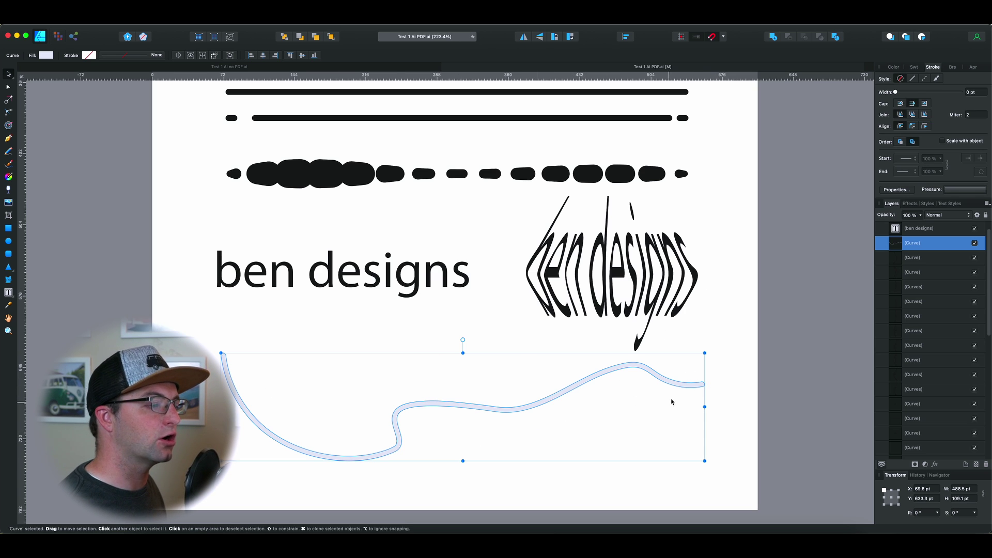
Try a black swatch fill on the wavy line, then undo it.
{"action": "left_click", "coordinate": [914, 67]}
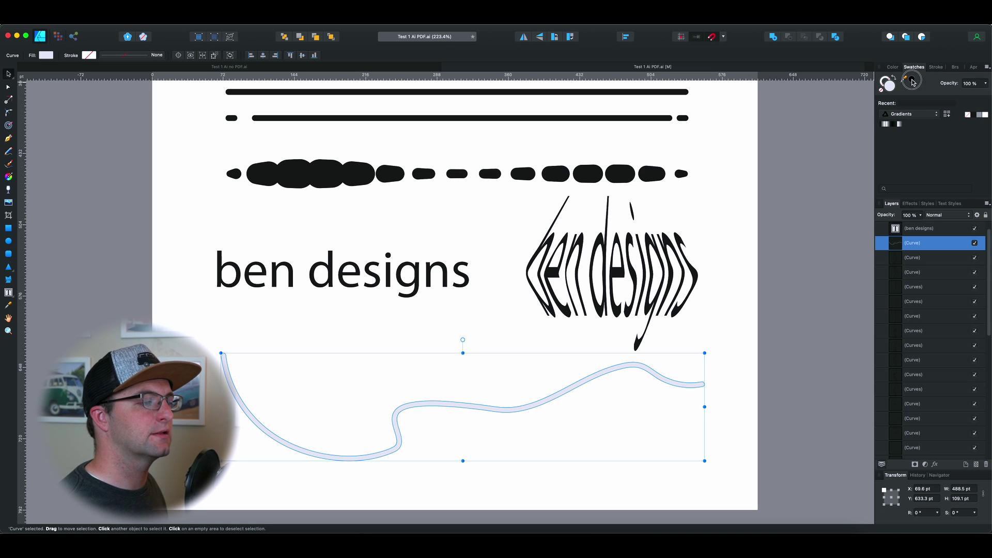
{"action": "left_click", "coordinate": [914, 80]}
{"action": "key", "text": "super+z"}
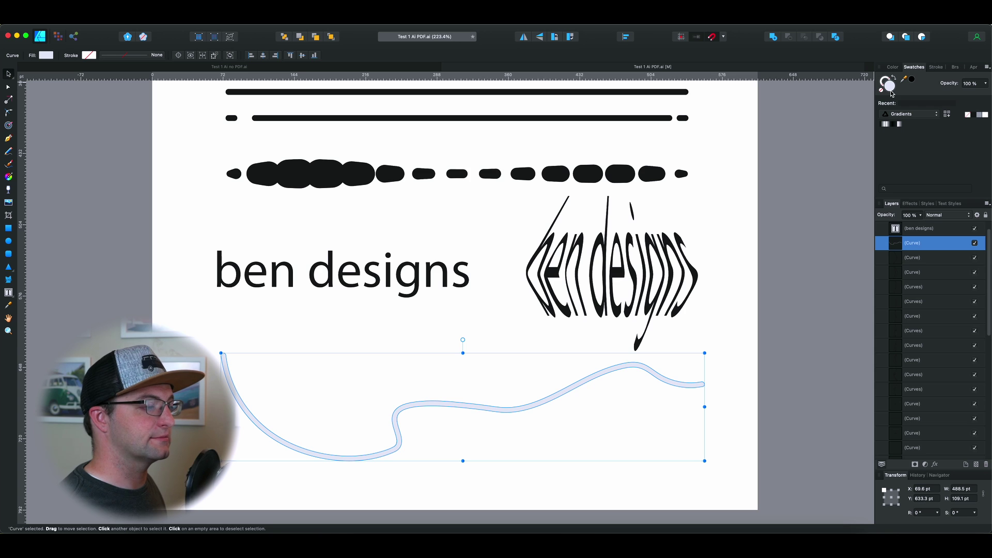
View the wavy line's nodes, then deselect everything and zoom out.
{"action": "key", "text": "a"}
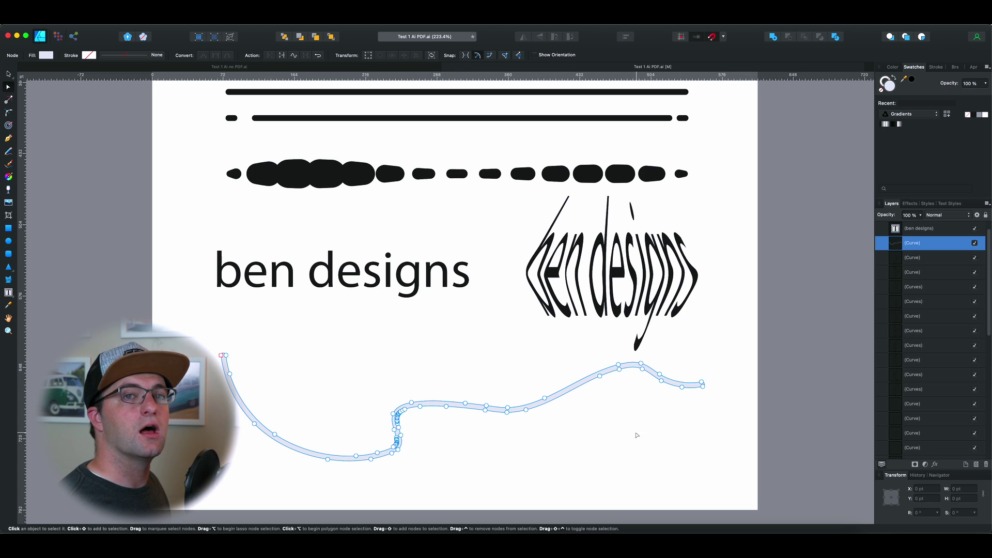
{"action": "left_click", "coordinate": [9, 76]}
{"action": "left_click", "coordinate": [213, 284]}
{"action": "scroll", "coordinate": [265, 300], "scroll_direction": "up", "scroll_amount": 5}
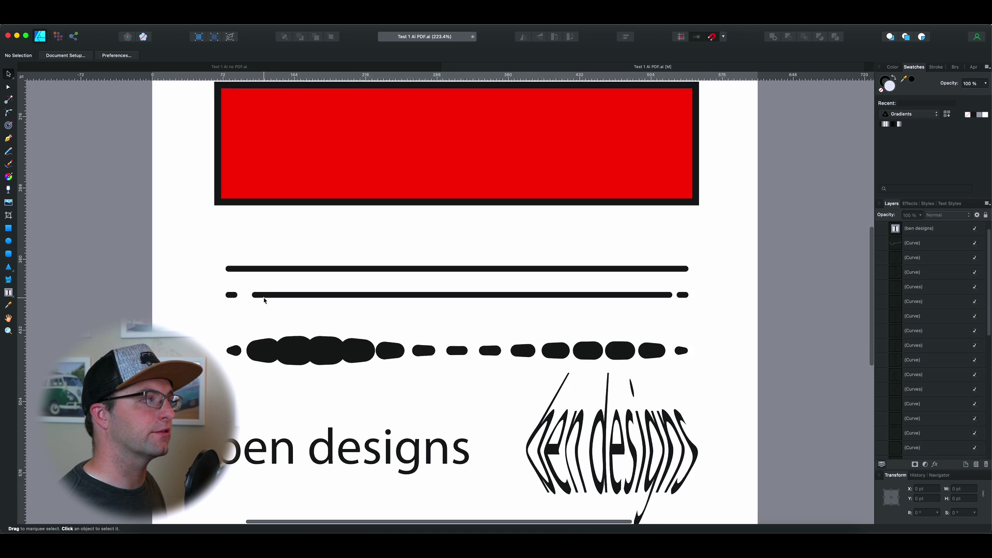
{"action": "scroll", "coordinate": [264, 301], "scroll_direction": "up", "scroll_amount": 3}
{"action": "scroll", "coordinate": [264, 300], "scroll_direction": "down", "scroll_amount": 3}
{"action": "scroll", "coordinate": [264, 300], "scroll_direction": "up", "scroll_amount": 1}
{"action": "scroll", "coordinate": [264, 300], "scroll_direction": "down", "scroll_amount": 2}
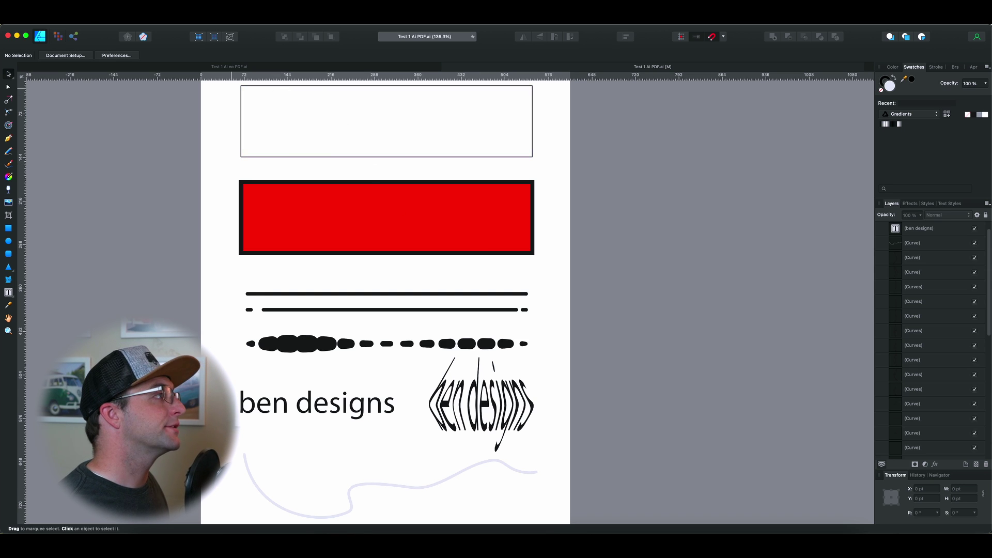
Open Test 1 EPS.eps from the Illustrator to Affinity folder.
{"action": "left_click", "coordinate": [91, 24]}
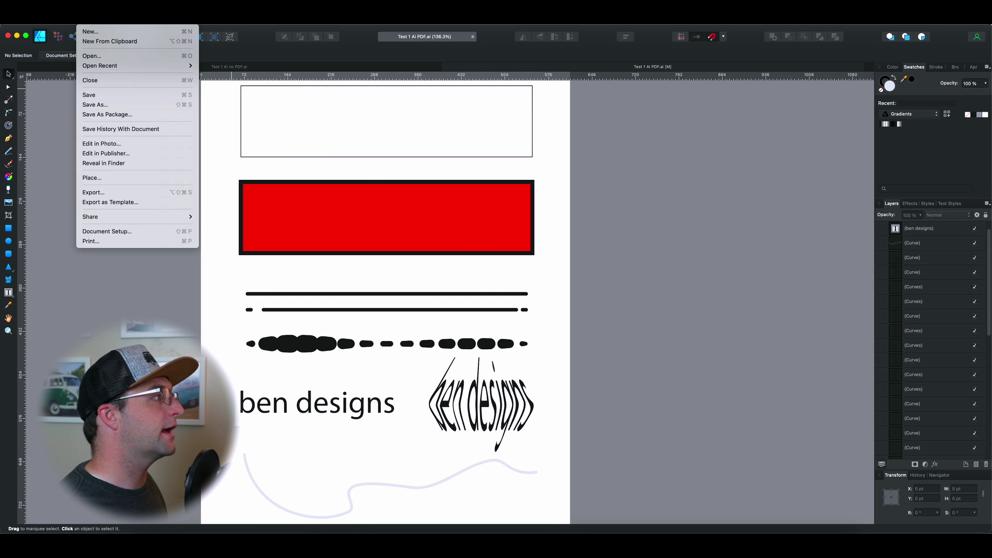
{"action": "left_click", "coordinate": [103, 57]}
{"action": "left_click", "coordinate": [368, 183]}
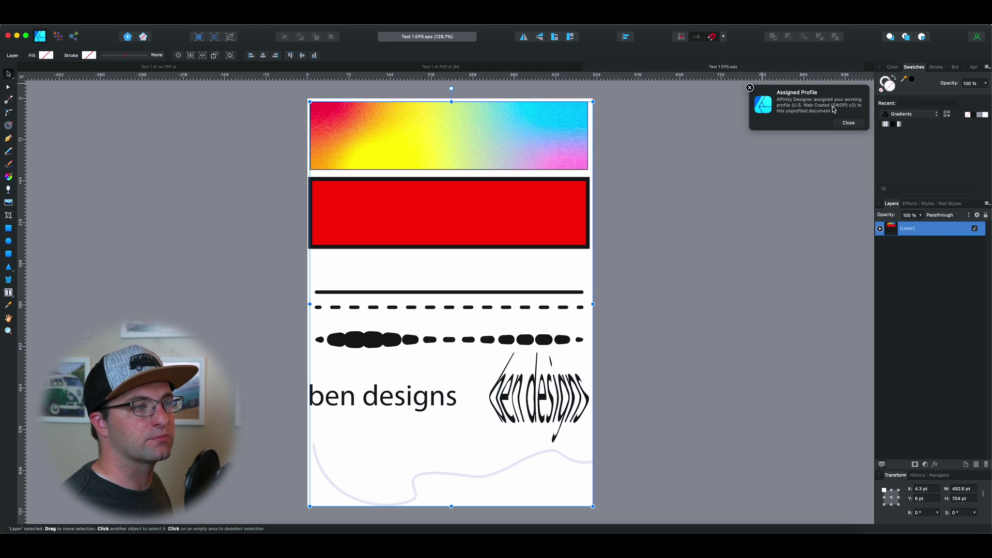
Dismiss the colour profile notice and select the gradient rectangle group.
{"action": "left_click", "coordinate": [849, 123]}
{"action": "left_click", "coordinate": [219, 119]}
{"action": "left_click", "coordinate": [344, 128]}
{"action": "scroll", "coordinate": [387, 132], "scroll_direction": "up", "scroll_amount": 1}
{"action": "scroll", "coordinate": [387, 133], "scroll_direction": "up", "scroll_amount": 6}
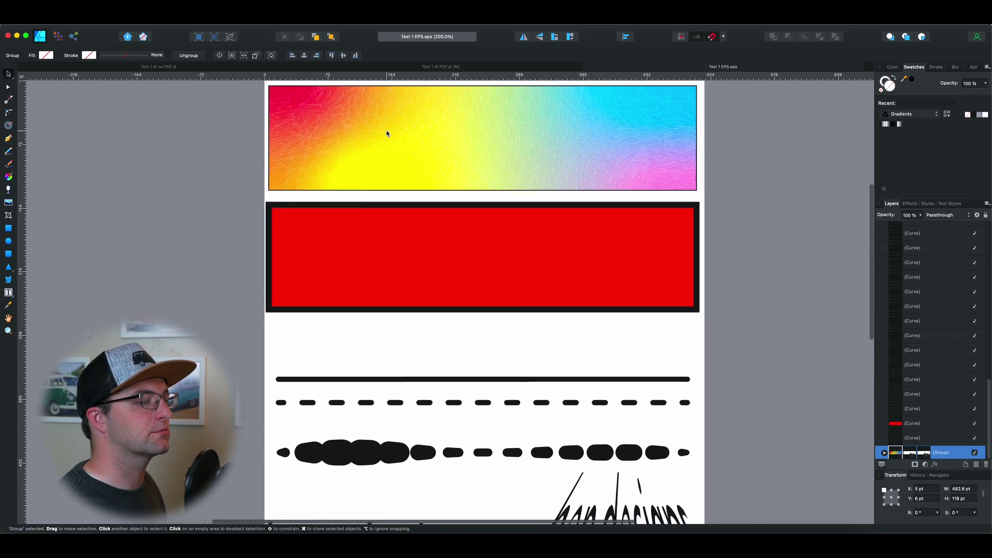
{"action": "scroll", "coordinate": [387, 134], "scroll_direction": "up", "scroll_amount": 1}
{"action": "scroll", "coordinate": [389, 133], "scroll_direction": "down", "scroll_amount": 3}
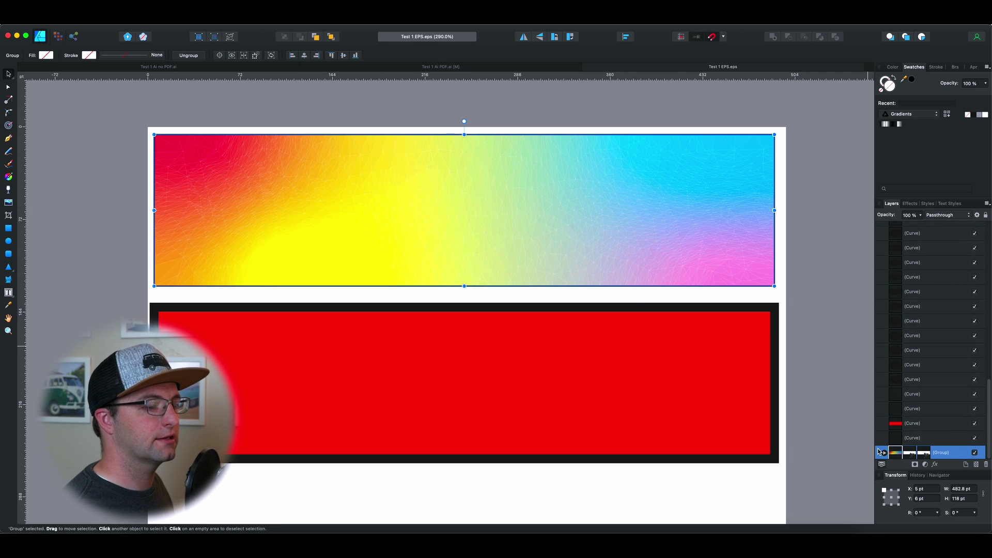
{"action": "scroll", "coordinate": [639, 167], "scroll_direction": "up", "scroll_amount": 10}
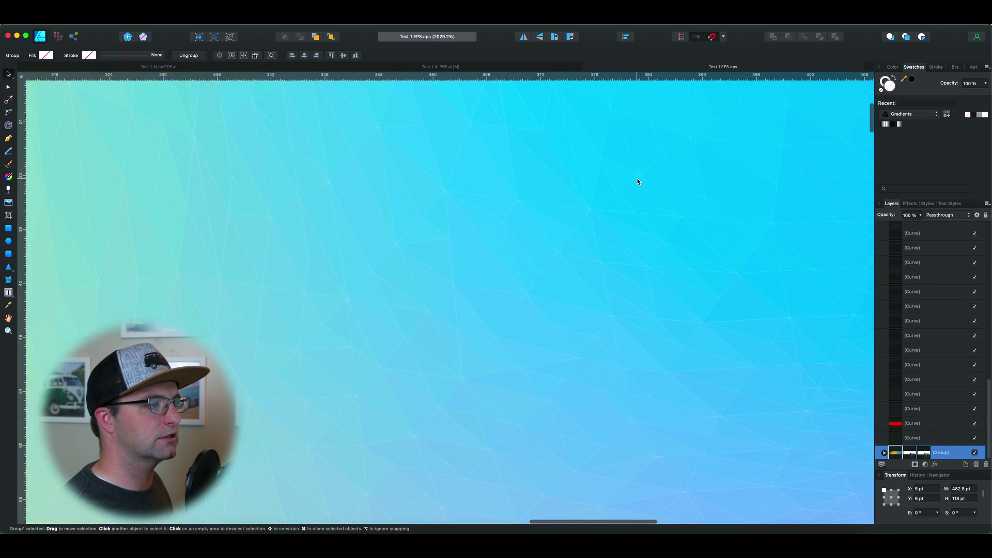
{"action": "scroll", "coordinate": [600, 201], "scroll_direction": "down", "scroll_amount": 4}
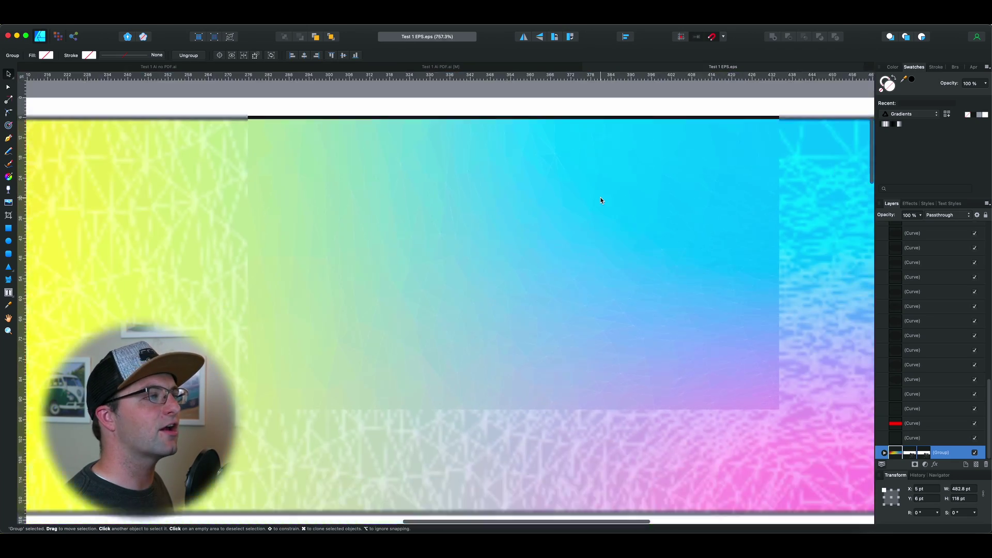
{"action": "scroll", "coordinate": [600, 201], "scroll_direction": "down", "scroll_amount": 5}
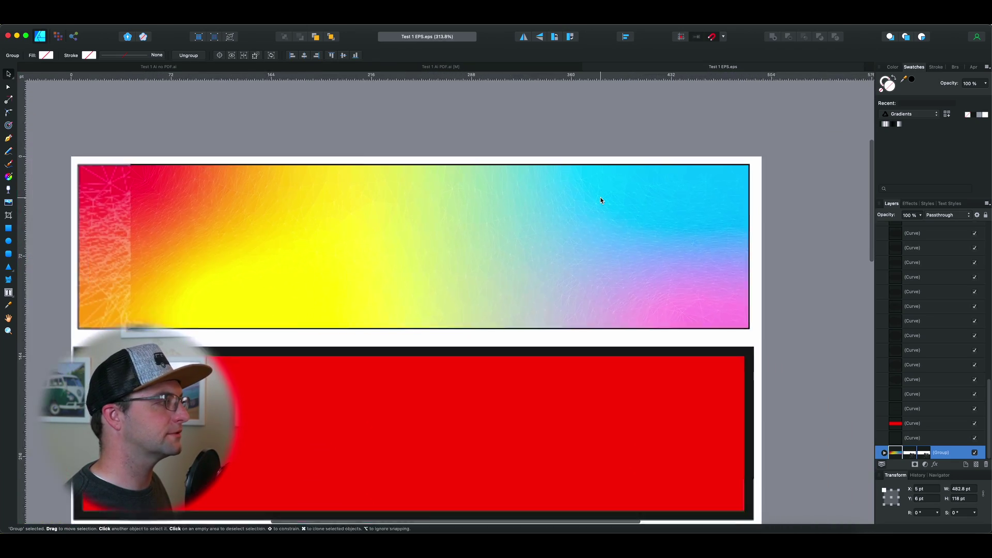
{"action": "scroll", "coordinate": [696, 284], "scroll_direction": "up", "scroll_amount": 2}
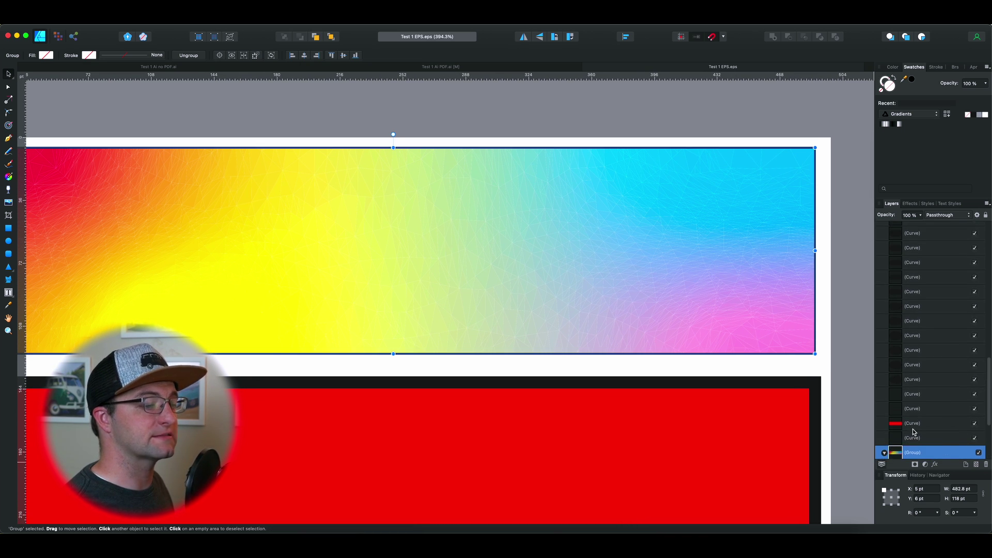
Expand the gradient group and its yellow triangle group, stepping through the triangle pieces.
{"action": "left_click", "coordinate": [884, 454]}
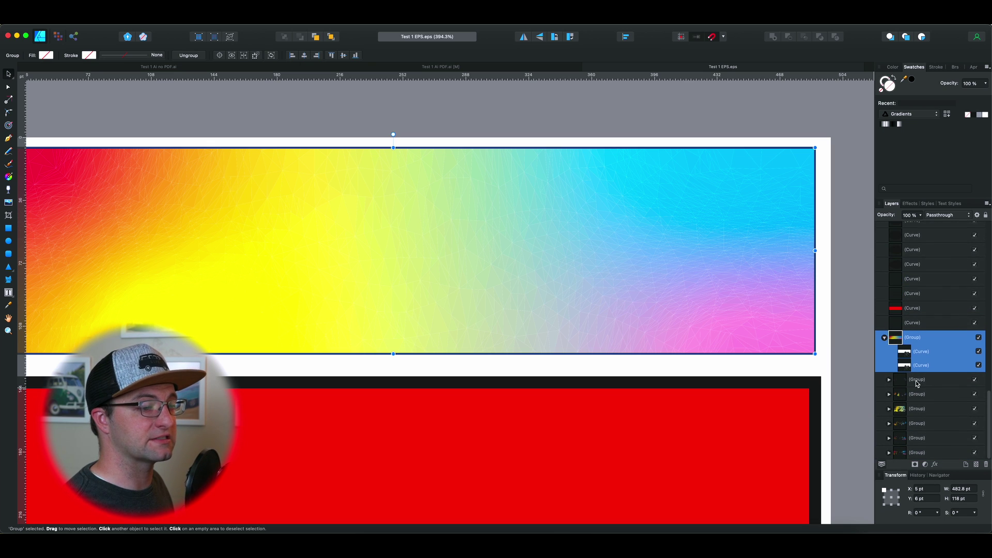
{"action": "left_click", "coordinate": [889, 410]}
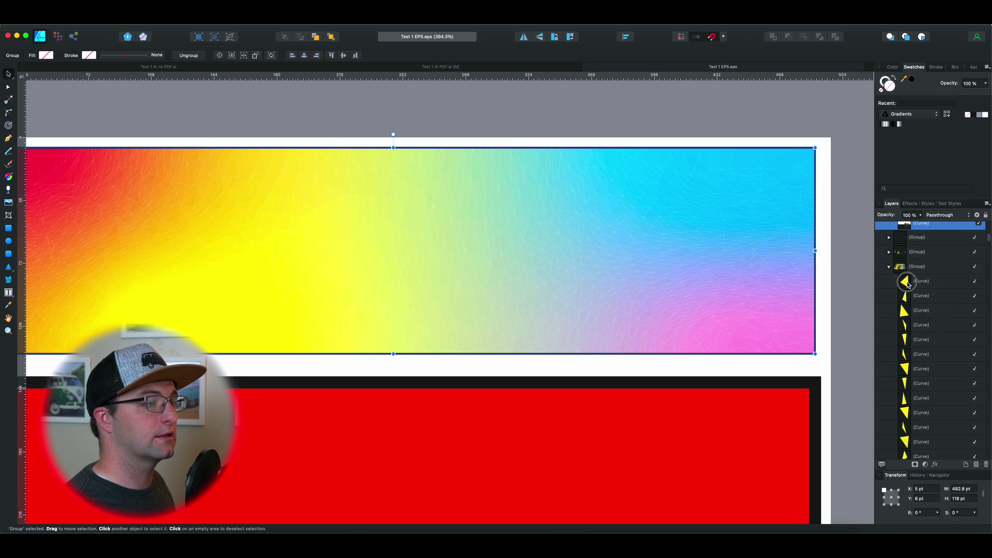
{"action": "left_click", "coordinate": [908, 284]}
{"action": "left_click", "coordinate": [913, 298]}
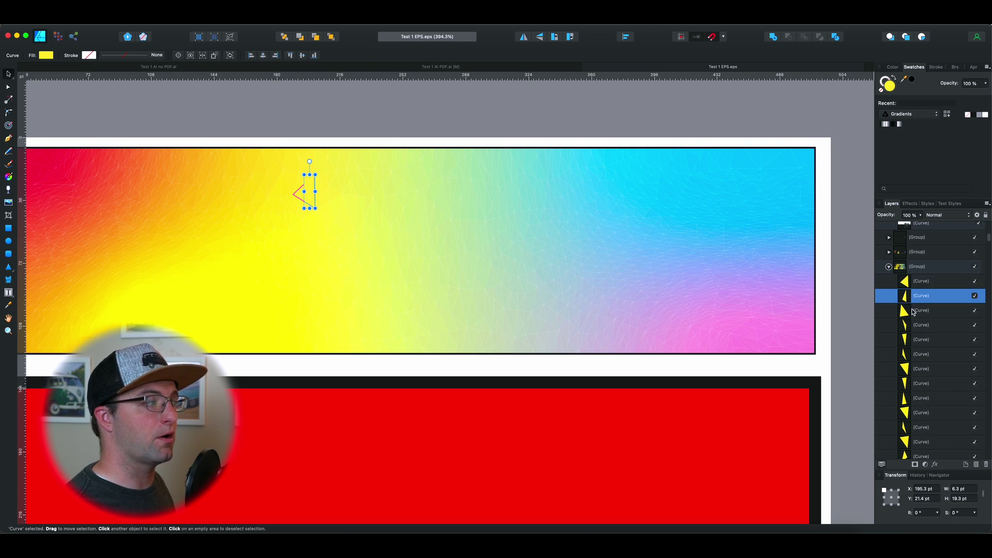
{"action": "left_click", "coordinate": [914, 310]}
{"action": "left_click", "coordinate": [915, 327]}
{"action": "left_click", "coordinate": [919, 341]}
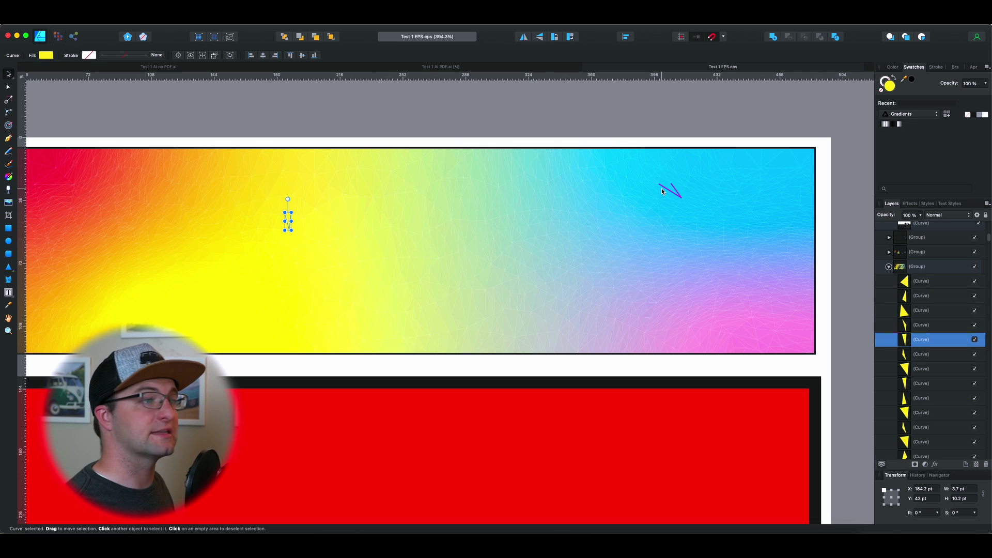
{"action": "scroll", "coordinate": [603, 205], "scroll_direction": "down", "scroll_amount": 3}
{"action": "scroll", "coordinate": [603, 205], "scroll_direction": "up", "scroll_amount": 5}
{"action": "scroll", "coordinate": [604, 208], "scroll_direction": "up", "scroll_amount": 2}
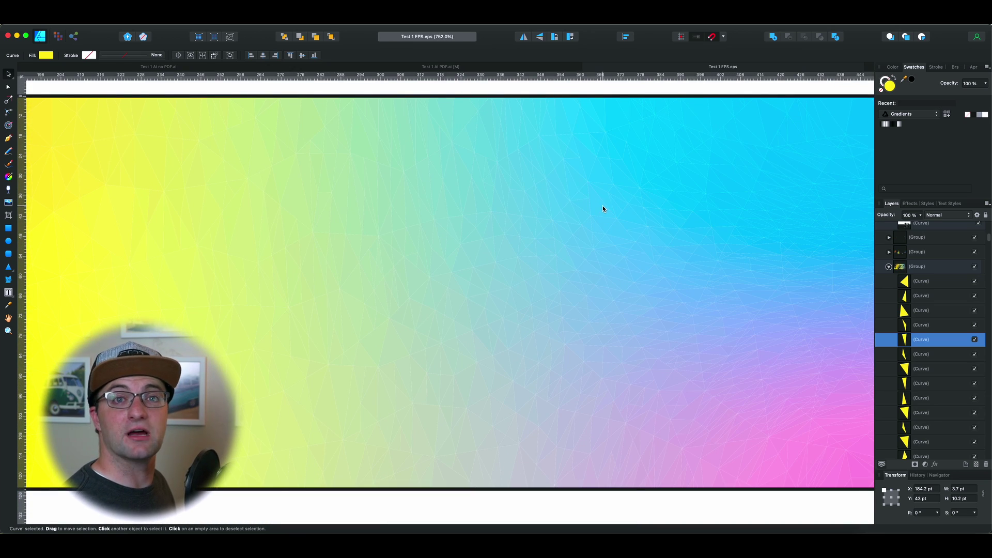
{"action": "scroll", "coordinate": [603, 205], "scroll_direction": "down", "scroll_amount": 5}
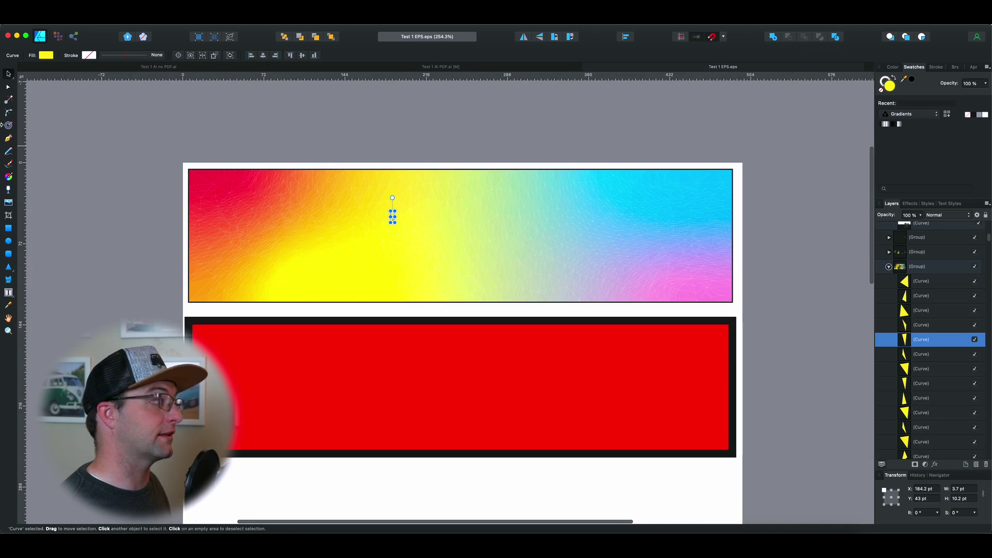
{"action": "scroll", "coordinate": [91, 193], "scroll_direction": "left", "scroll_amount": 2}
Reselect the gradient group, collapse the yellow pieces and toggle its curves' visibility.
{"action": "left_click", "coordinate": [91, 193]}
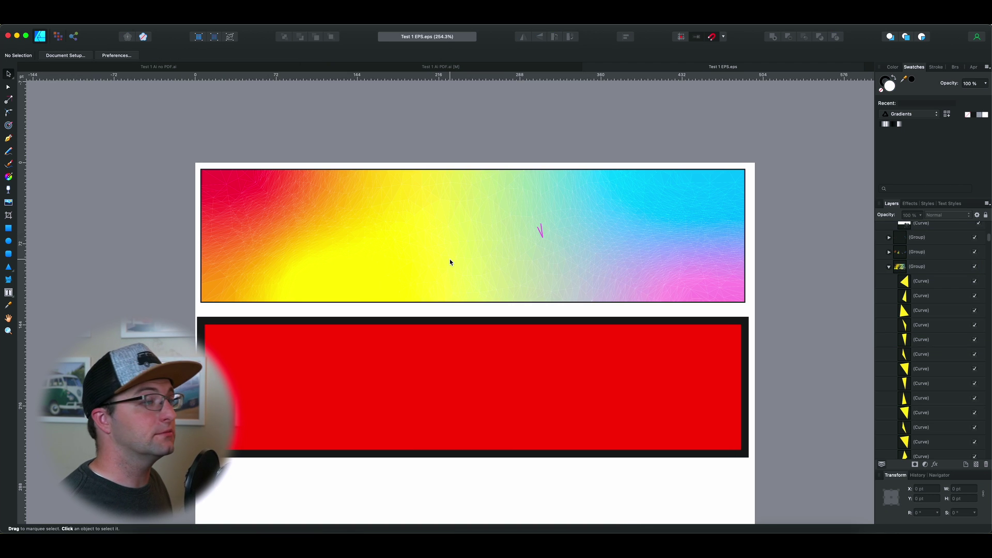
{"action": "scroll", "coordinate": [450, 261], "scroll_direction": "down", "scroll_amount": 3}
{"action": "scroll", "coordinate": [450, 262], "scroll_direction": "up", "scroll_amount": 1}
{"action": "left_click", "coordinate": [452, 218]}
{"action": "scroll", "coordinate": [911, 286], "scroll_direction": "down", "scroll_amount": 5}
{"action": "scroll", "coordinate": [911, 286], "scroll_direction": "up", "scroll_amount": 10}
{"action": "scroll", "coordinate": [910, 286], "scroll_direction": "up", "scroll_amount": 6}
{"action": "left_click", "coordinate": [889, 379]}
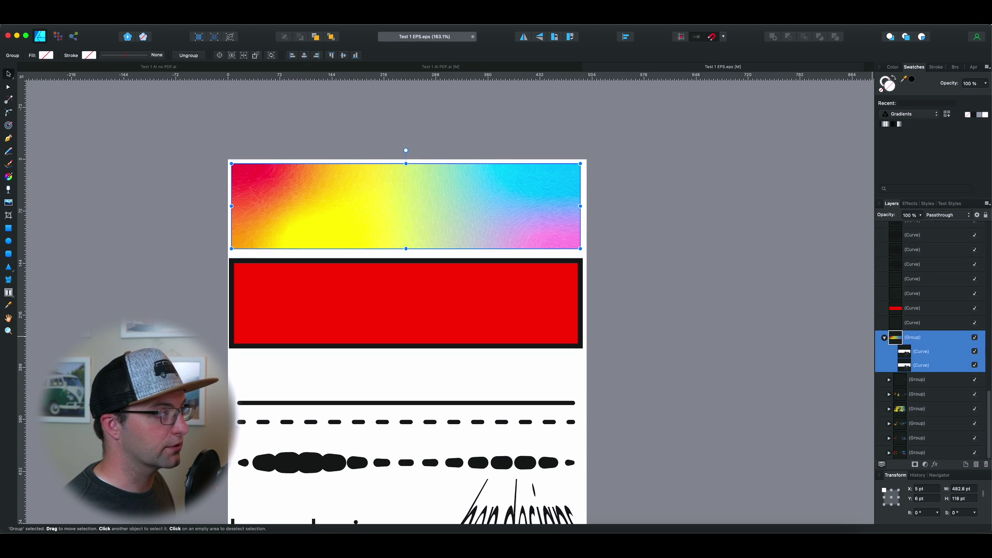
{"action": "left_click", "coordinate": [976, 352]}
{"action": "left_click", "coordinate": [975, 353]}
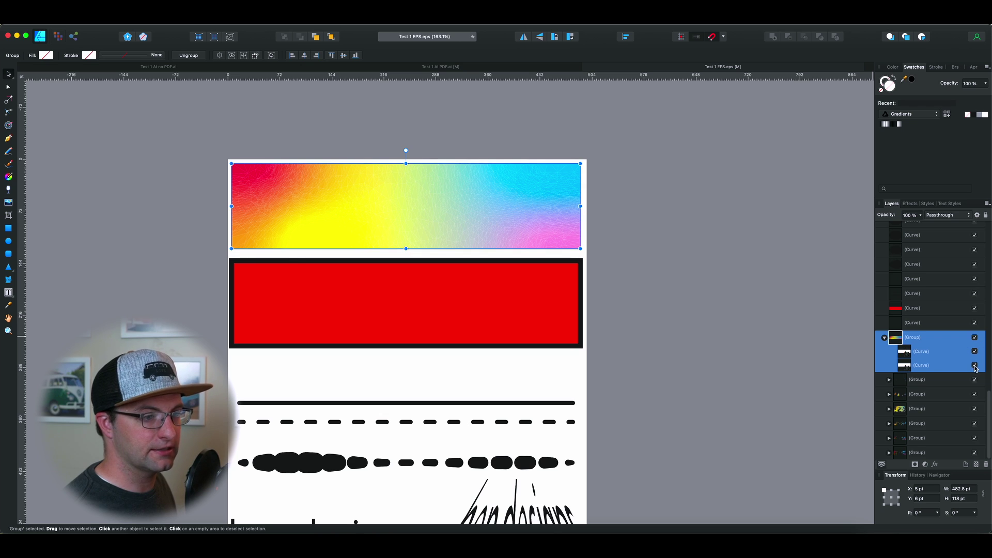
{"action": "left_click", "coordinate": [976, 365]}
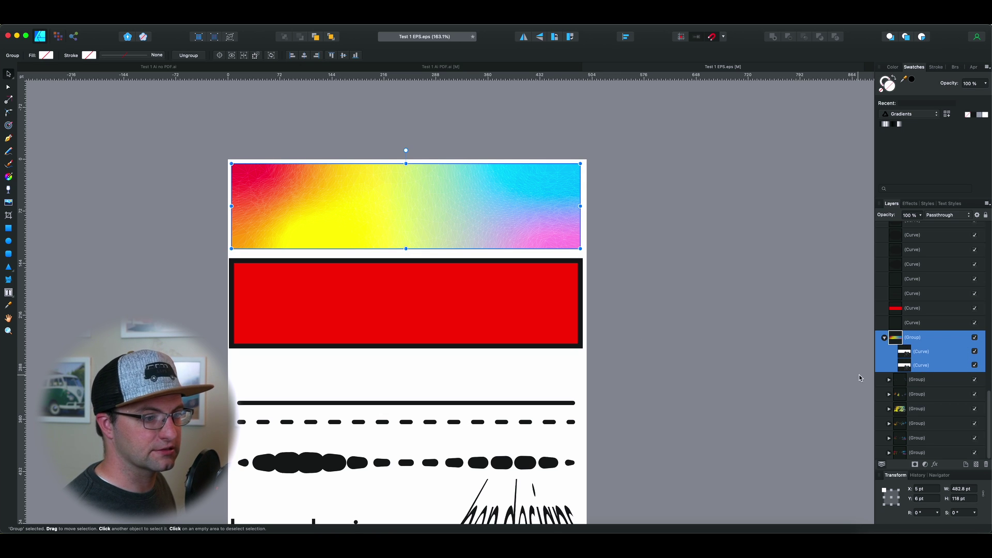
Drag the outline curve off the gradient to inspect it, then undo and deselect.
{"action": "left_click", "coordinate": [565, 253]}
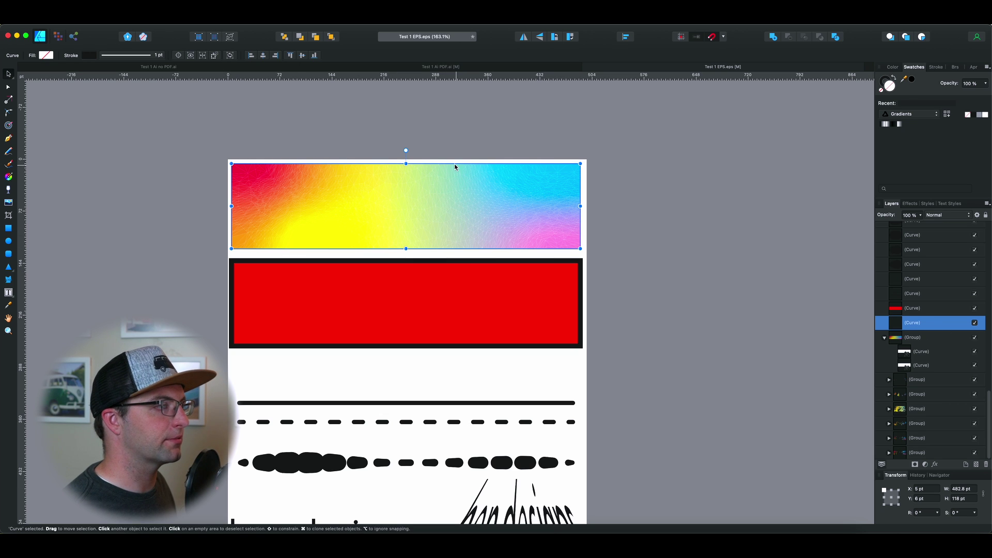
{"action": "mouse_move", "coordinate": [453, 166]}
{"action": "left_mouse_down"}
{"action": "mouse_move", "coordinate": [463, 161]}
{"action": "mouse_move", "coordinate": [436, 168]}
{"action": "left_mouse_up"}
{"action": "key", "text": "super+z"}
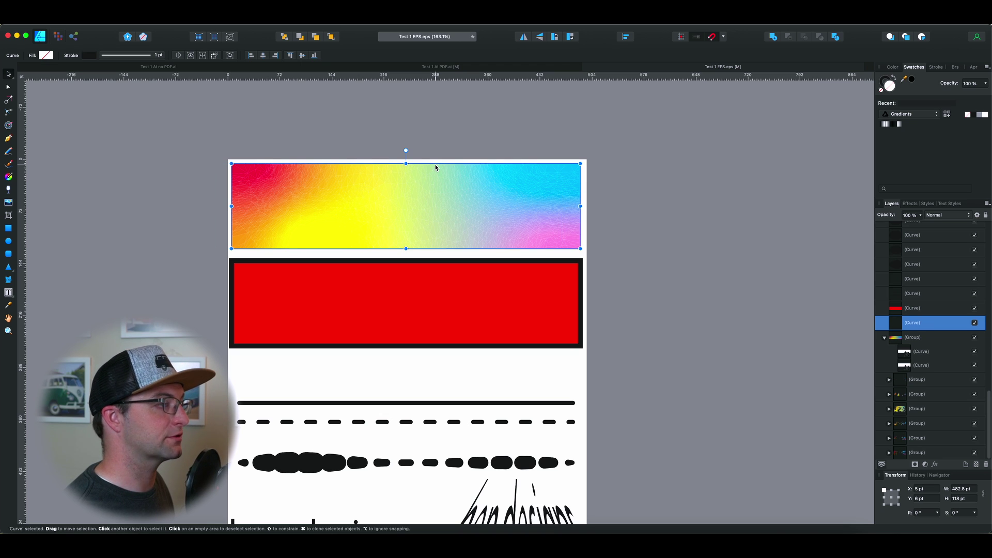
{"action": "key", "text": "super+d"}
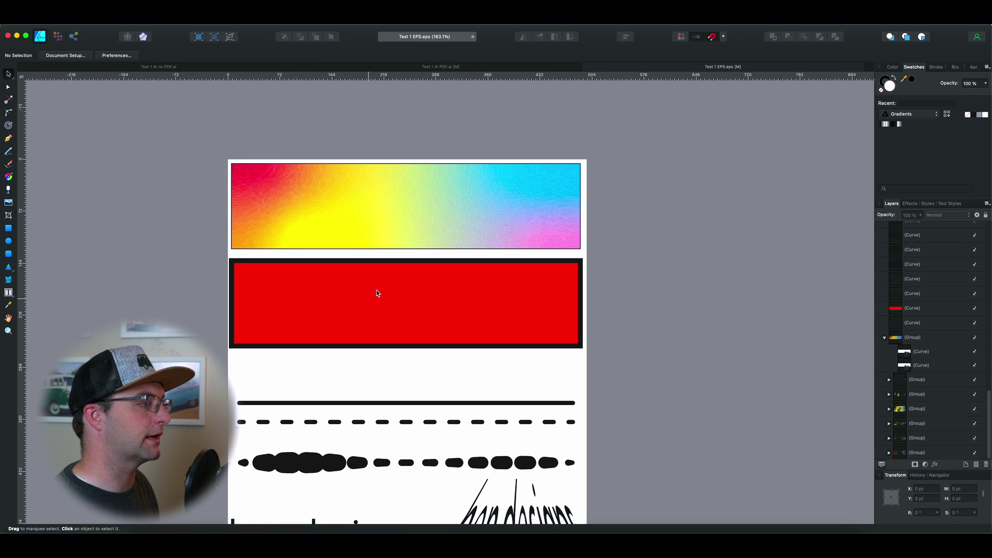
{"action": "left_click", "coordinate": [430, 261]}
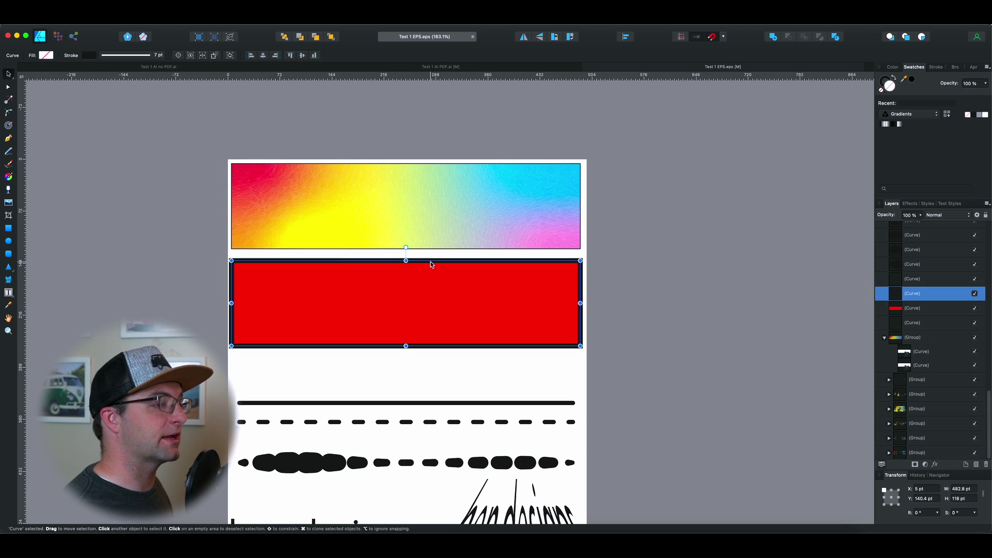
{"action": "mouse_move", "coordinate": [480, 261]}
{"action": "left_mouse_down"}
{"action": "mouse_move", "coordinate": [319, 259]}
{"action": "mouse_move", "coordinate": [516, 259]}
{"action": "mouse_move", "coordinate": [471, 259]}
{"action": "mouse_move", "coordinate": [571, 237]}
{"action": "left_mouse_up"}
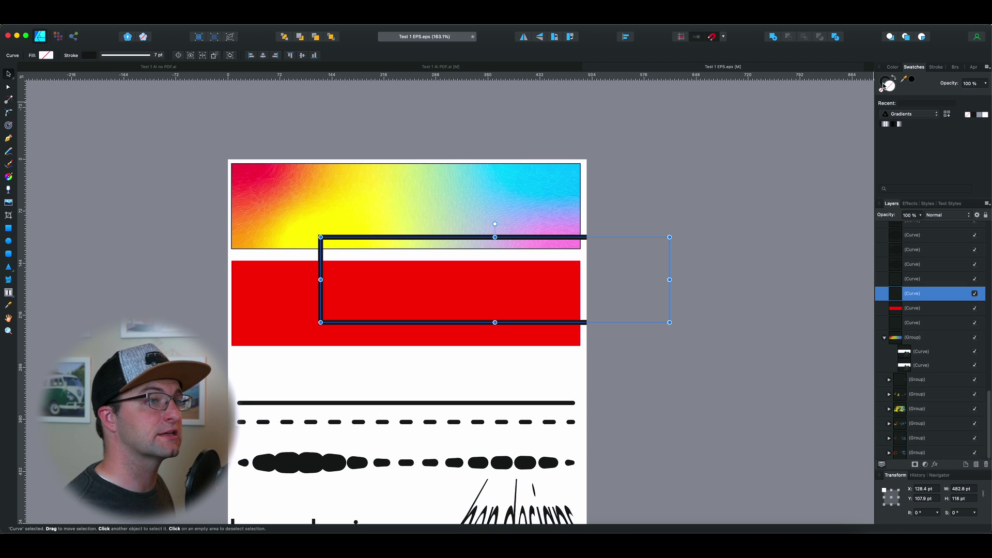
{"action": "left_click_drag", "start_coordinate": [578, 237], "coordinate": [489, 261]}
{"action": "left_click", "coordinate": [530, 293]}
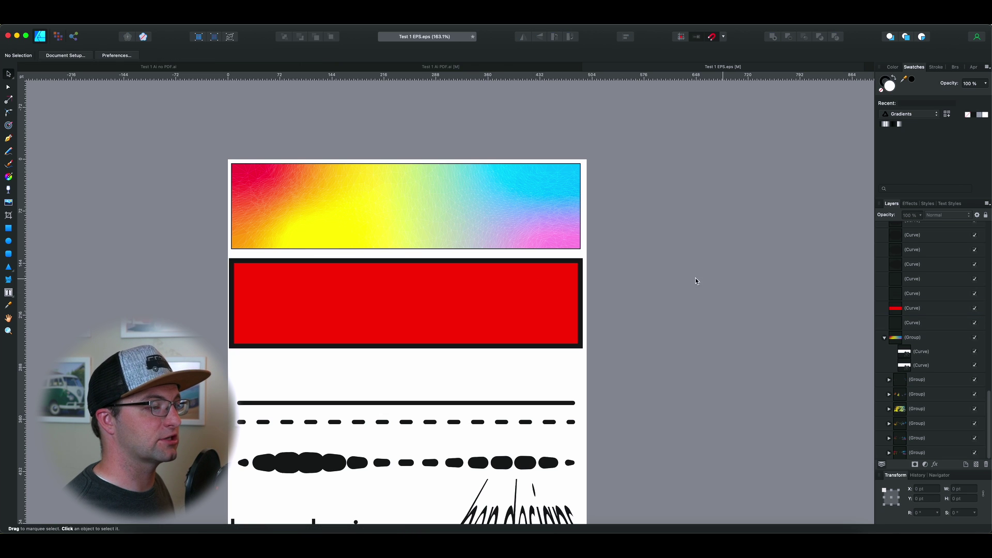
{"action": "mouse_move", "coordinate": [488, 295]}
{"action": "left_mouse_down"}
{"action": "mouse_move", "coordinate": [631, 272]}
{"action": "mouse_move", "coordinate": [483, 302]}
{"action": "mouse_move", "coordinate": [496, 296]}
{"action": "left_mouse_up"}
{"action": "key", "text": "super+z"}
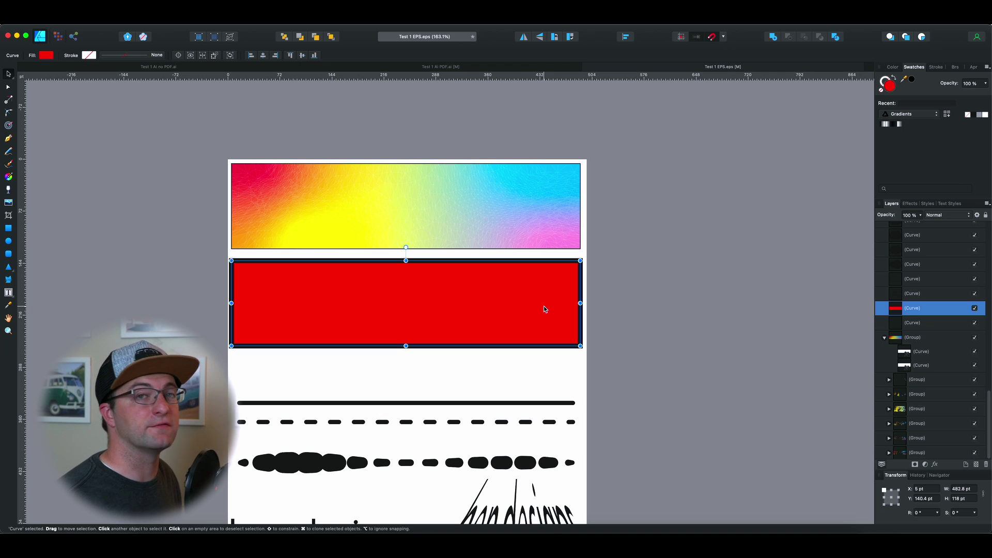
{"action": "left_click", "coordinate": [468, 403]}
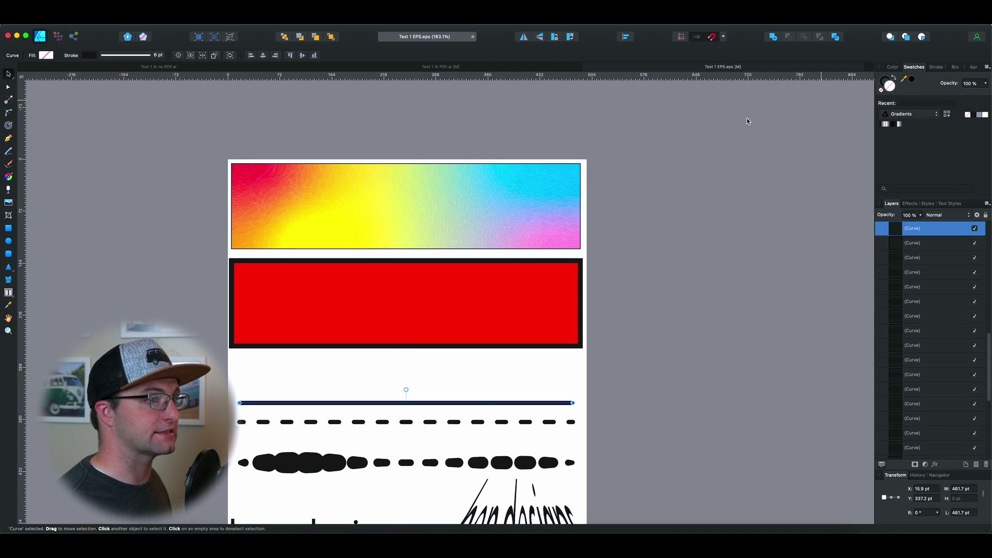
{"action": "left_click", "coordinate": [8, 90]}
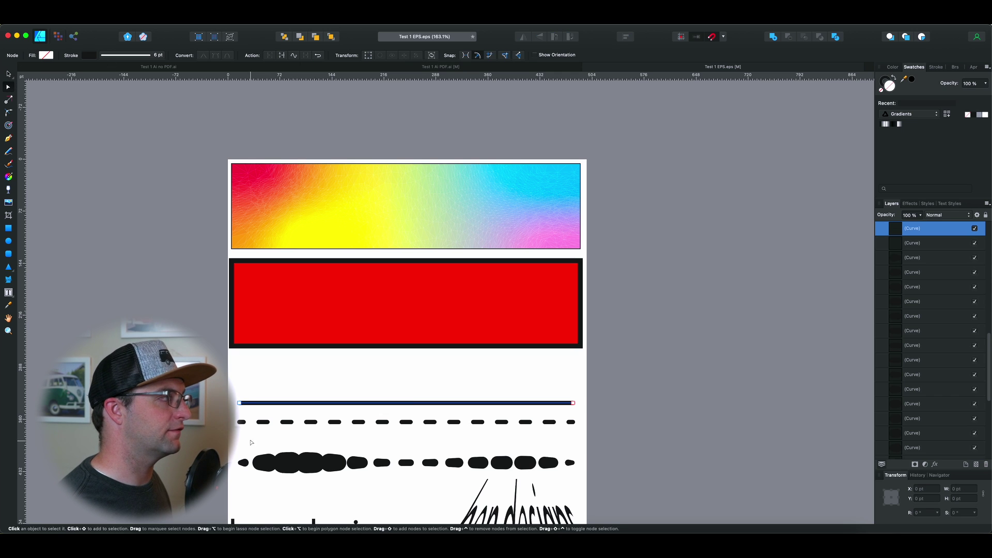
{"action": "mouse_move", "coordinate": [239, 402]}
{"action": "left_mouse_down"}
{"action": "mouse_move", "coordinate": [241, 415]}
{"action": "mouse_move", "coordinate": [240, 403]}
{"action": "left_mouse_up"}
{"action": "left_click", "coordinate": [312, 423]}
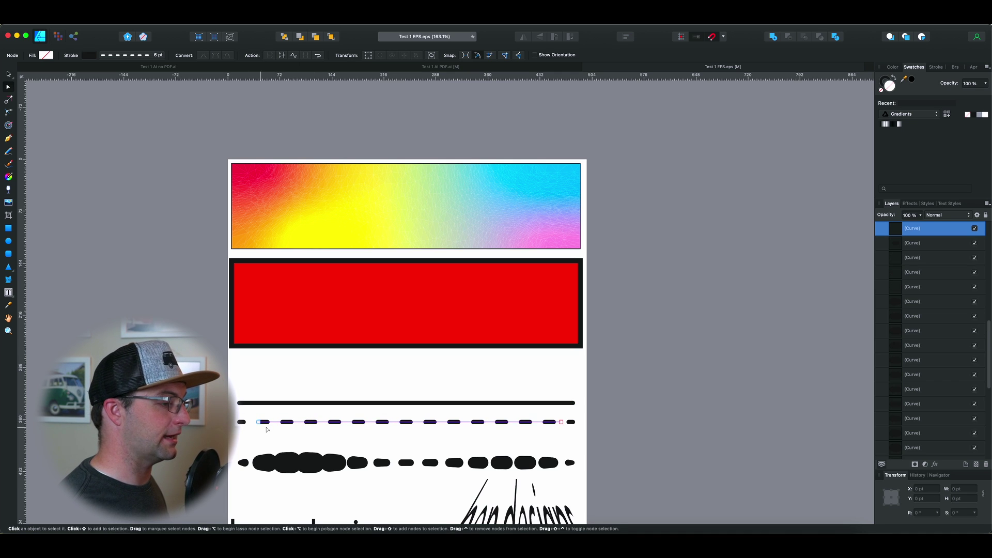
{"action": "left_click", "coordinate": [242, 422]}
{"action": "left_click", "coordinate": [564, 422]}
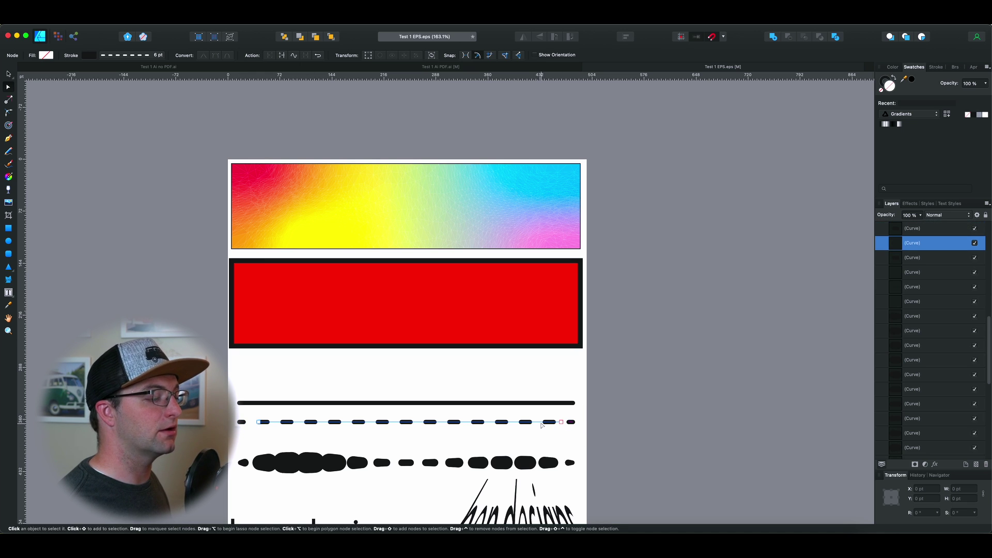
{"action": "left_click_drag", "start_coordinate": [561, 423], "coordinate": [618, 420]}
{"action": "key", "text": "super+z"}
{"action": "left_click", "coordinate": [516, 421]}
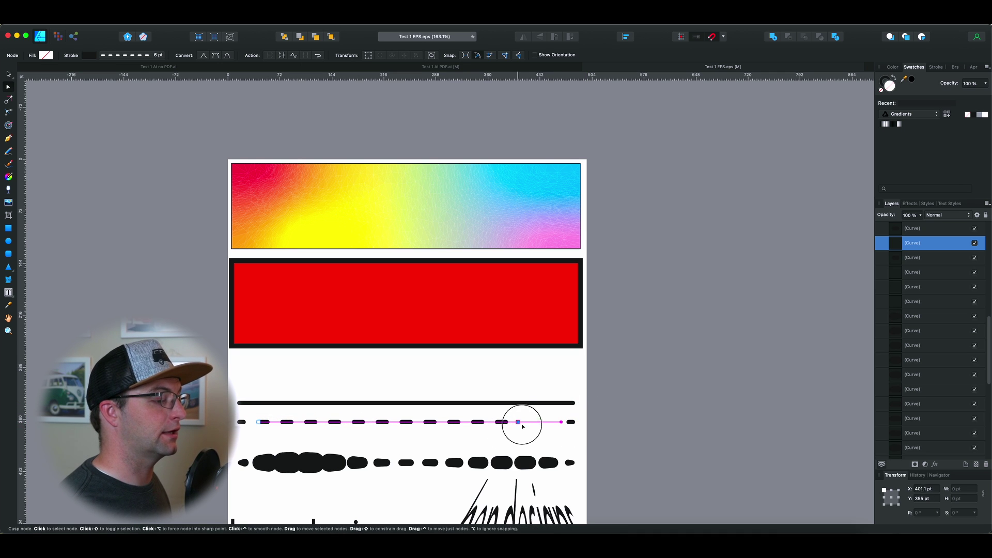
{"action": "scroll", "coordinate": [517, 414], "scroll_direction": "down", "scroll_amount": 3}
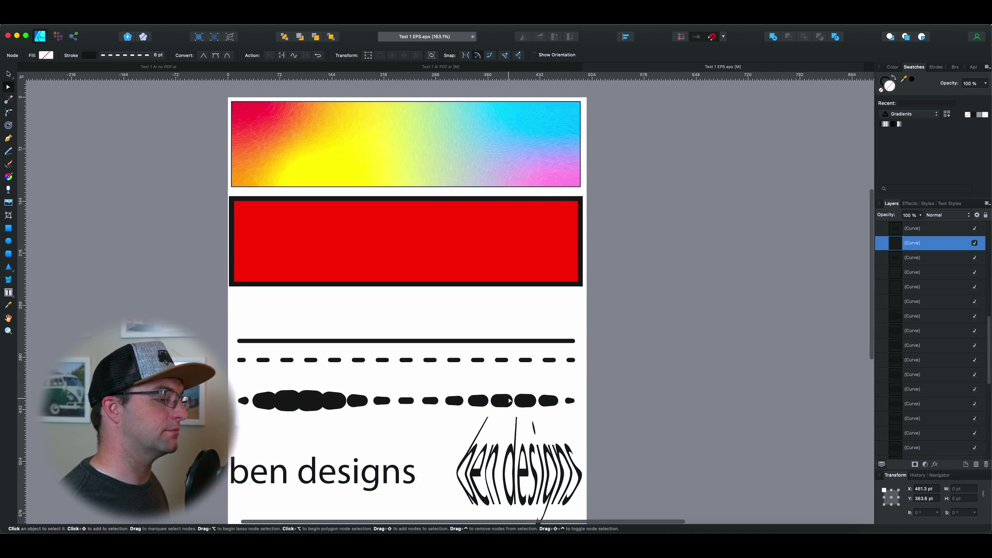
{"action": "key", "text": "v"}
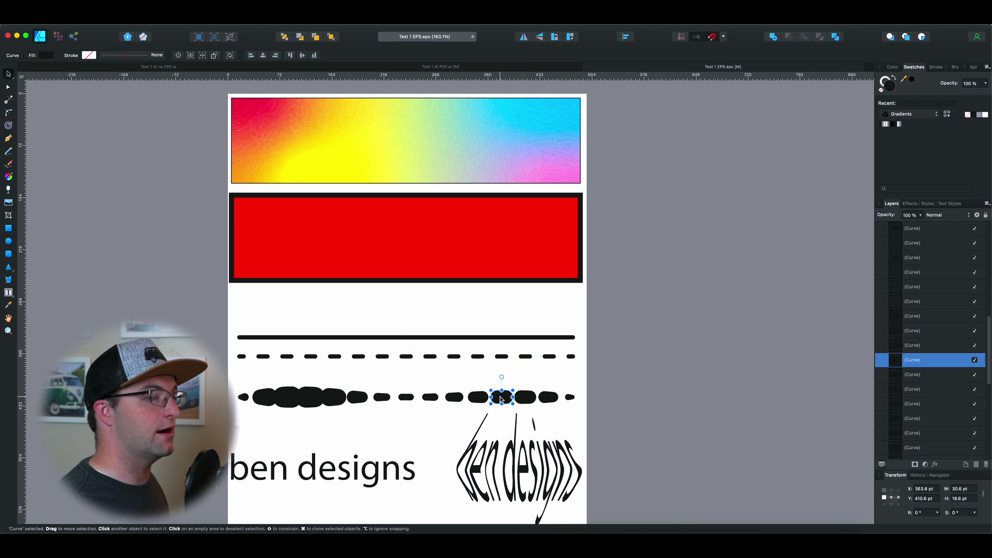
{"action": "scroll", "coordinate": [494, 393], "scroll_direction": "down", "scroll_amount": 1}
{"action": "left_click", "coordinate": [496, 370]}
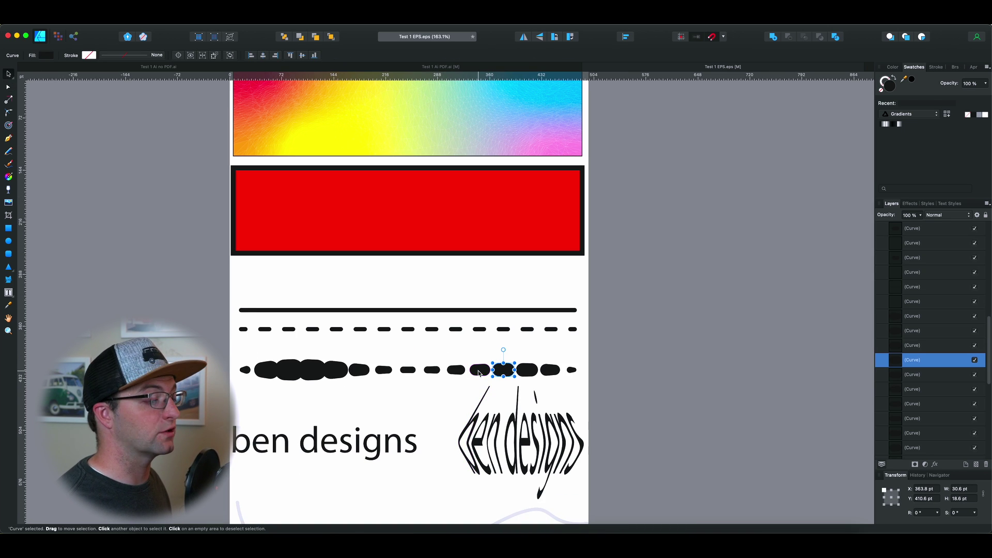
{"action": "left_click", "coordinate": [480, 371]}
{"action": "left_click", "coordinate": [527, 370]}
{"action": "left_click", "coordinate": [552, 371]}
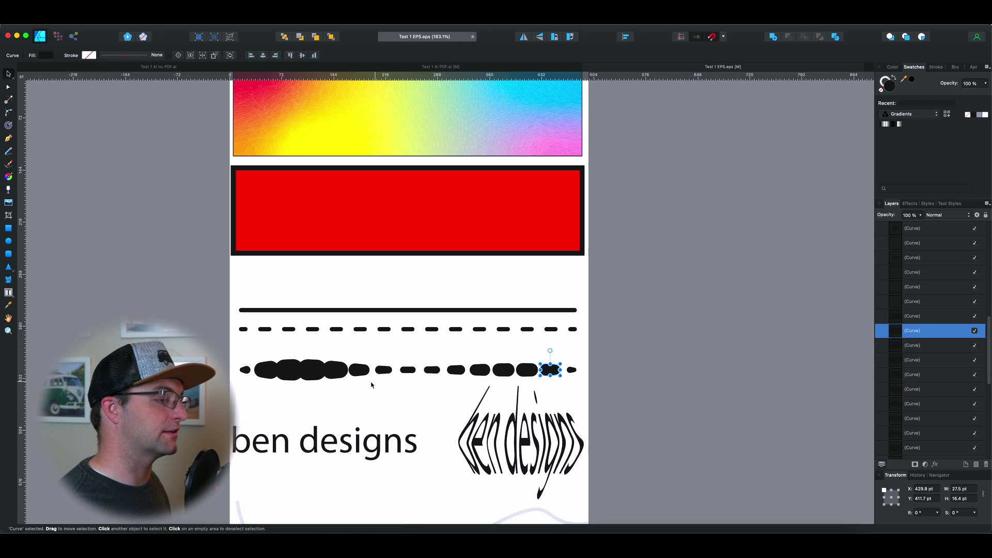
{"action": "scroll", "coordinate": [353, 377], "scroll_direction": "down", "scroll_amount": 3}
{"action": "left_click", "coordinate": [327, 357]}
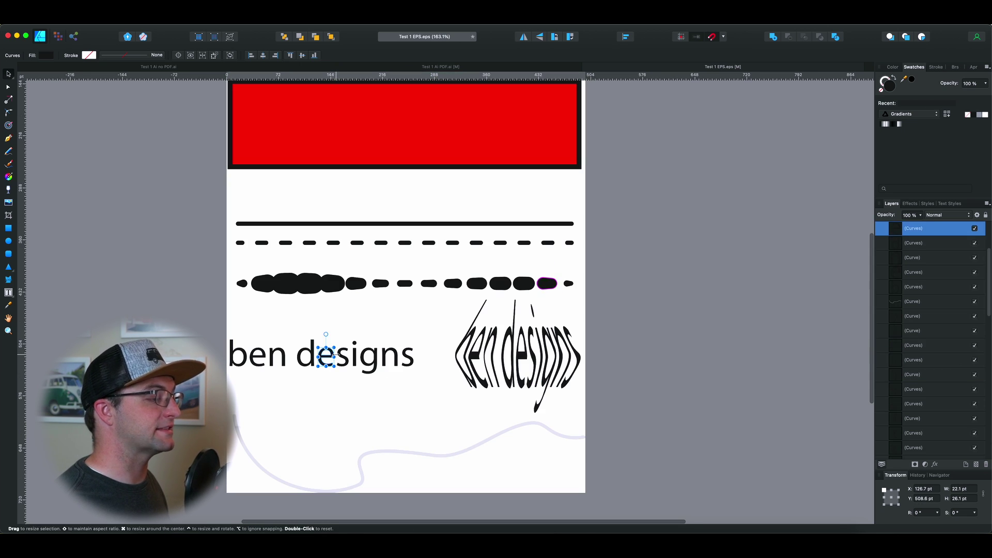
{"action": "left_click", "coordinate": [343, 358]}
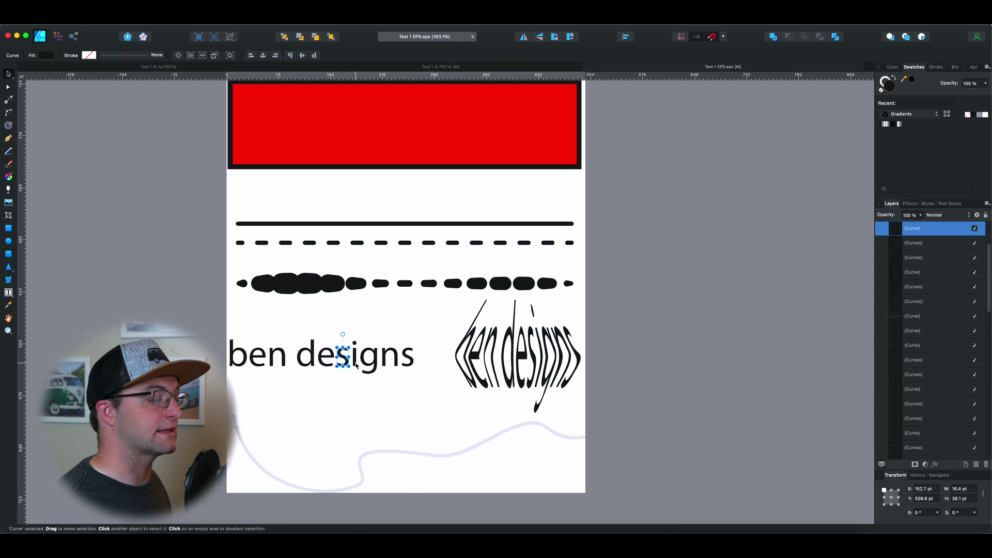
{"action": "left_click", "coordinate": [369, 361]}
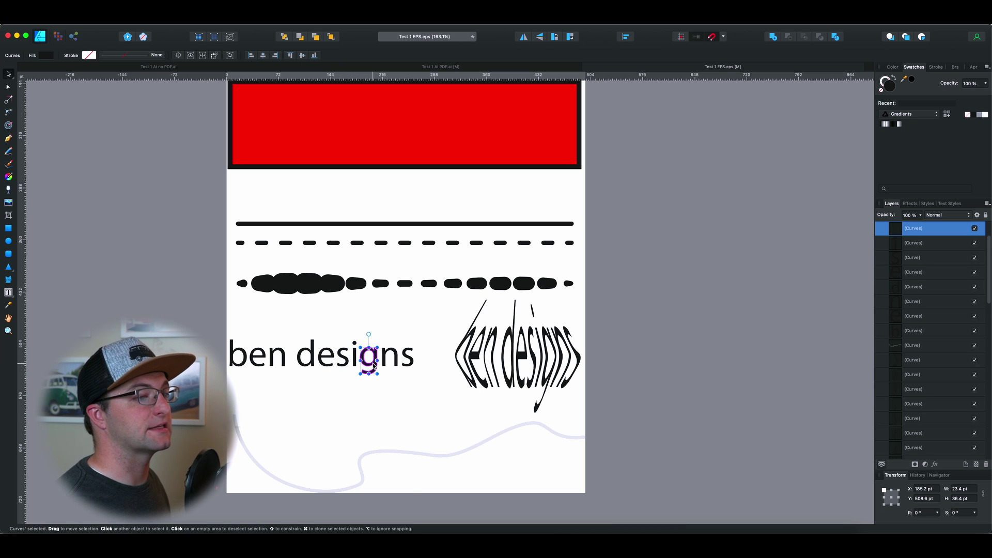
{"action": "left_click", "coordinate": [410, 363]}
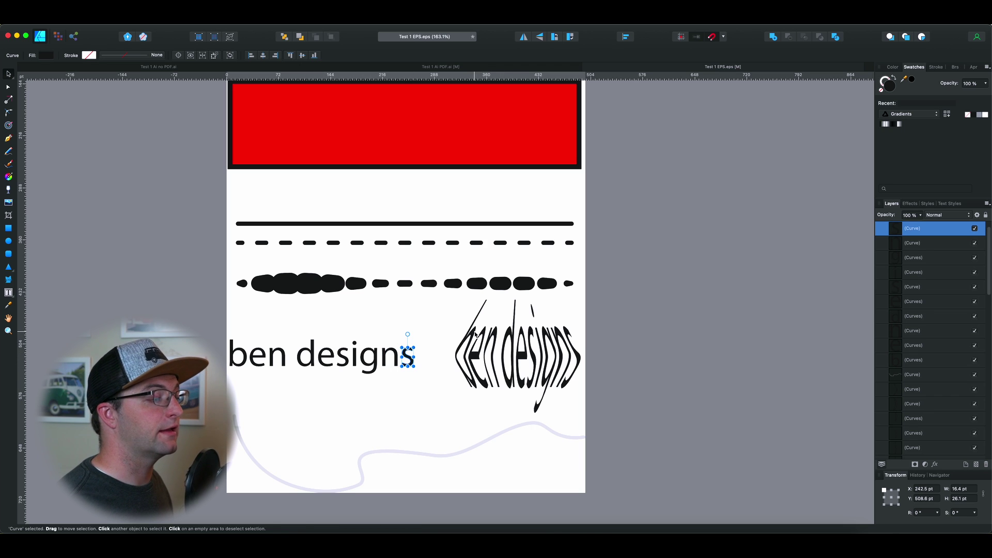
{"action": "left_click", "coordinate": [495, 339]}
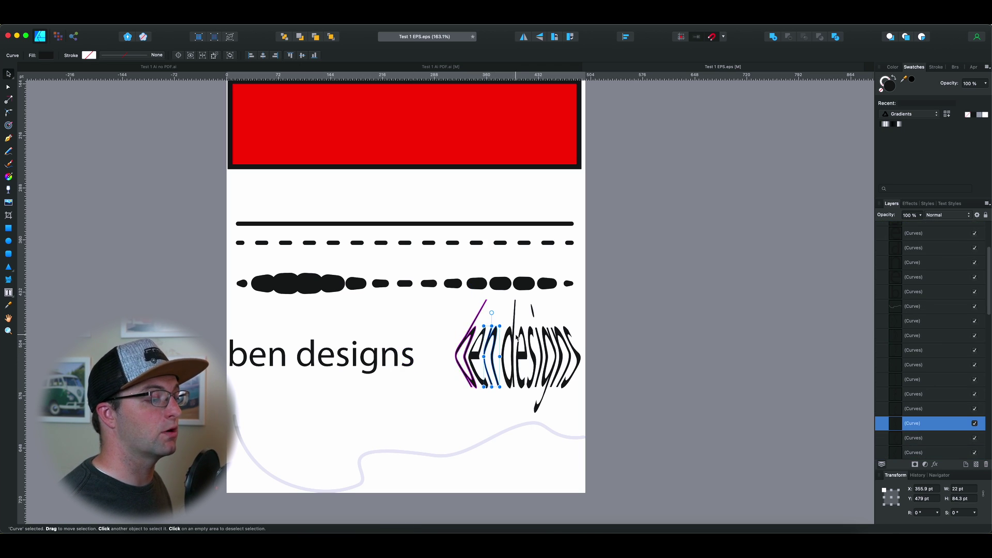
{"action": "left_click", "coordinate": [501, 342]}
{"action": "scroll", "coordinate": [493, 346], "scroll_direction": "down", "scroll_amount": 6}
{"action": "scroll", "coordinate": [492, 346], "scroll_direction": "up", "scroll_amount": 3}
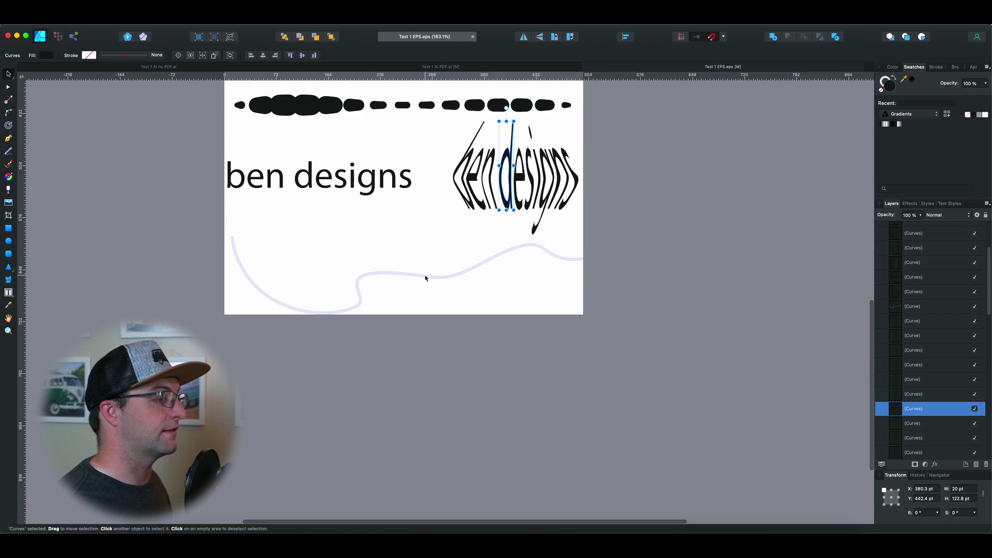
{"action": "left_click", "coordinate": [375, 278]}
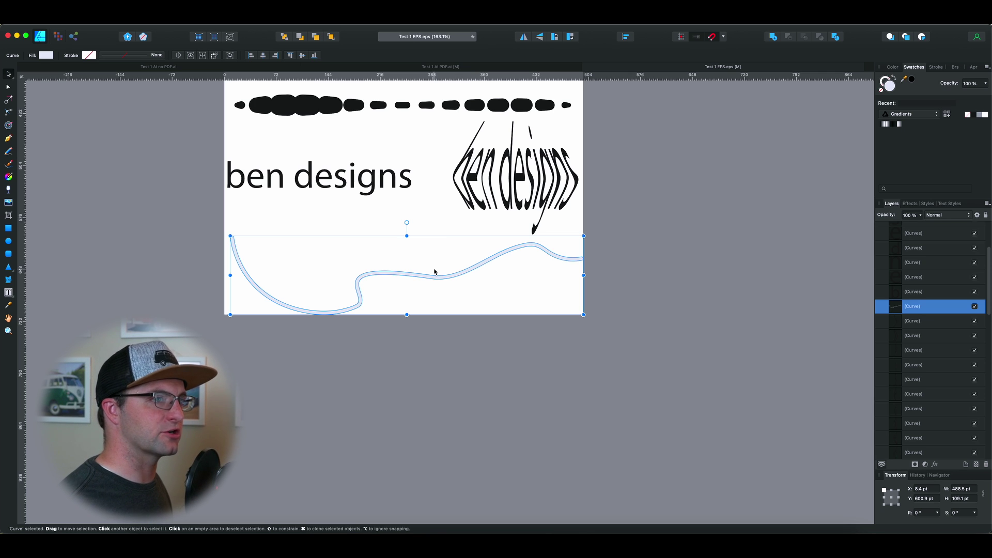
{"action": "scroll", "coordinate": [333, 231], "scroll_direction": "up", "scroll_amount": 10}
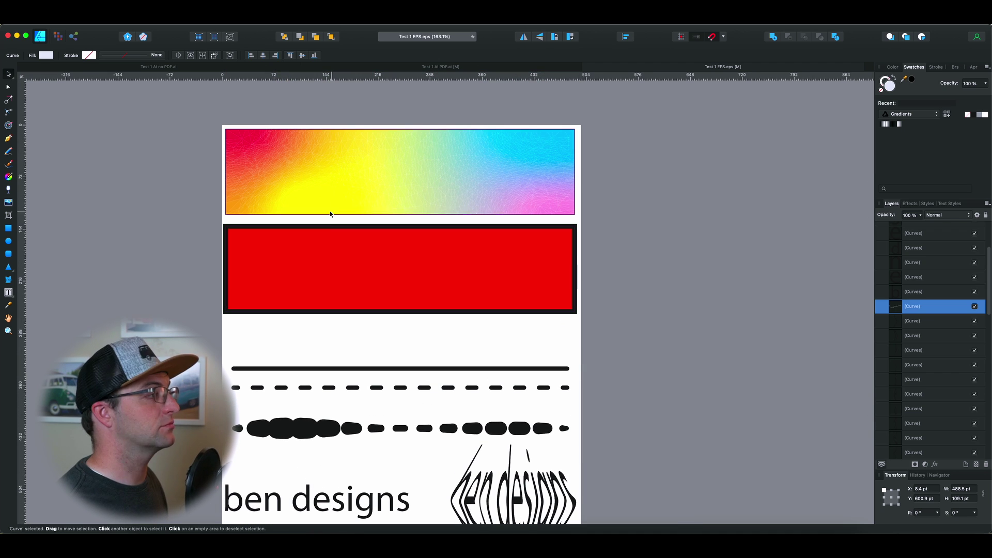
Open Test 1 SVG.svg and zoom in on the artwork.
{"action": "left_click", "coordinate": [90, 23]}
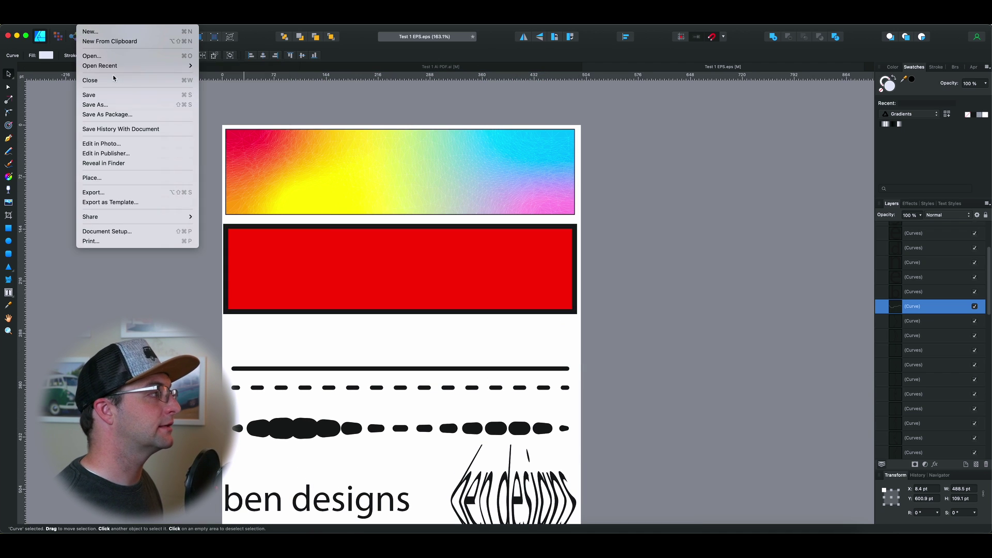
{"action": "left_click", "coordinate": [118, 58]}
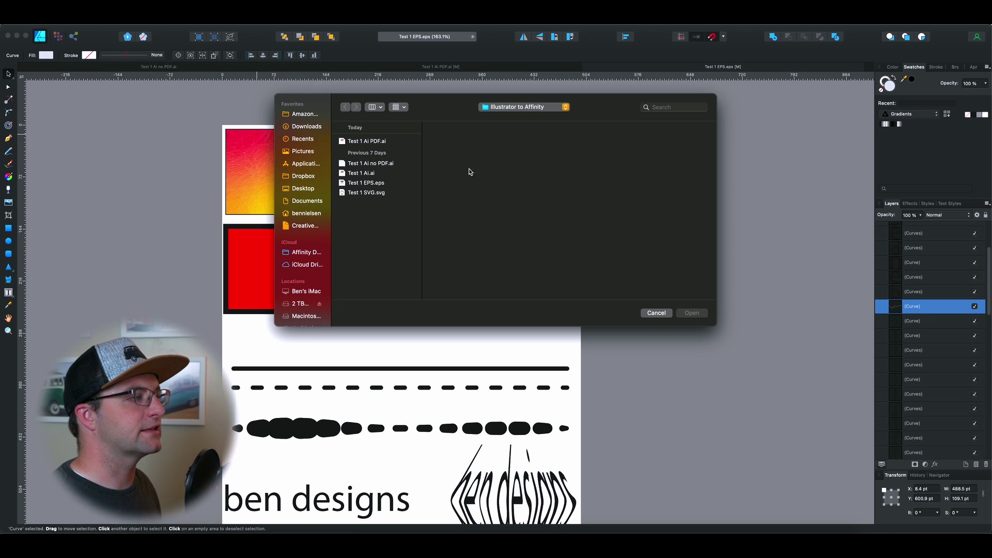
{"action": "left_click", "coordinate": [380, 193]}
{"action": "left_click", "coordinate": [702, 314]}
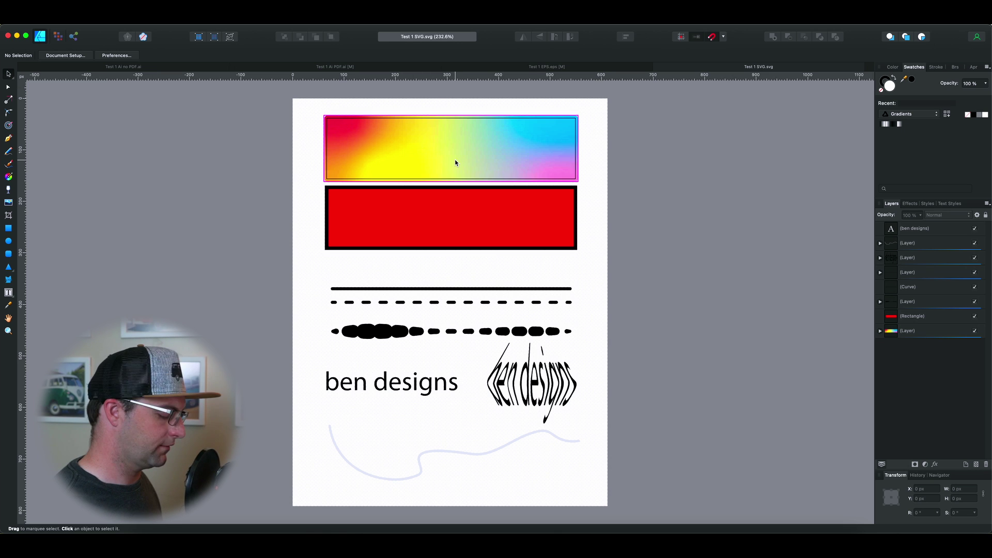
{"action": "scroll", "coordinate": [470, 150], "scroll_direction": "up", "scroll_amount": 2}
{"action": "scroll", "coordinate": [470, 149], "scroll_direction": "up", "scroll_amount": 5}
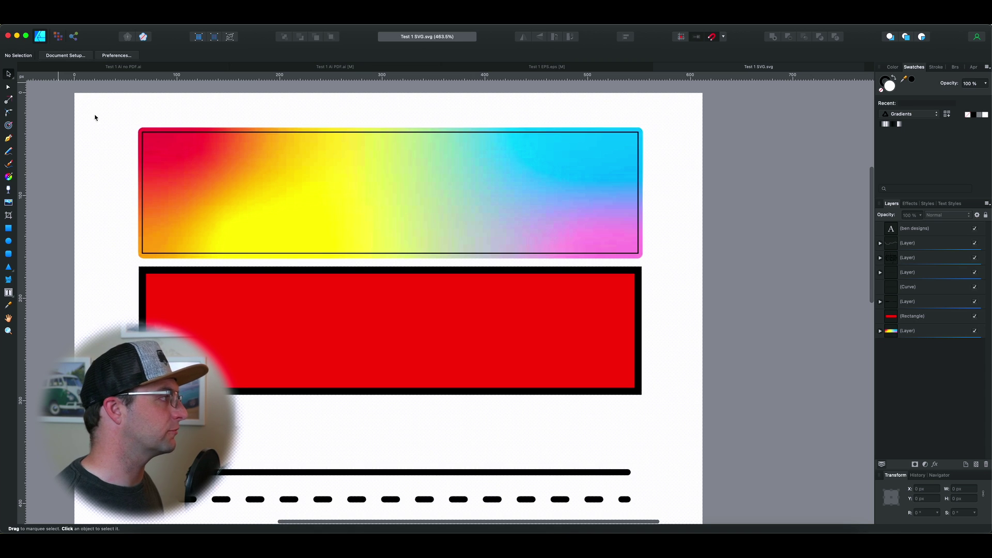
Expand the gradient rectangle's nested groups in Layers and select its embedded image.
{"action": "left_click", "coordinate": [529, 197]}
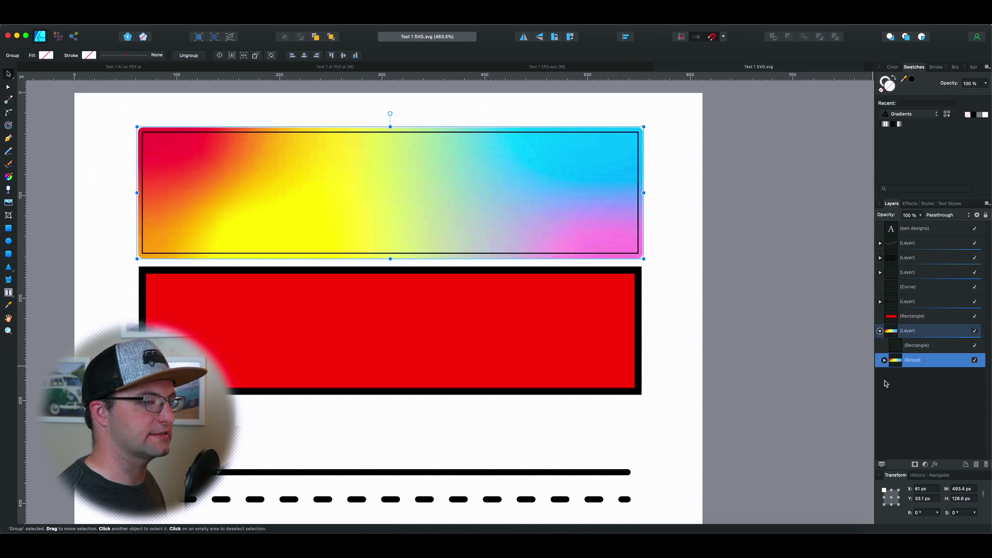
{"action": "left_click", "coordinate": [884, 361]}
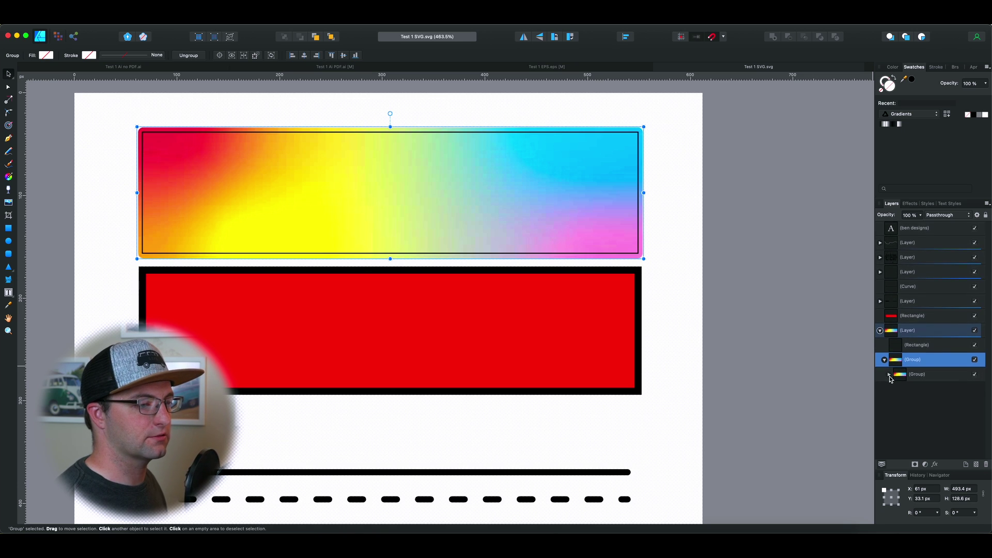
{"action": "left_click", "coordinate": [889, 374]}
{"action": "left_click", "coordinate": [895, 390]}
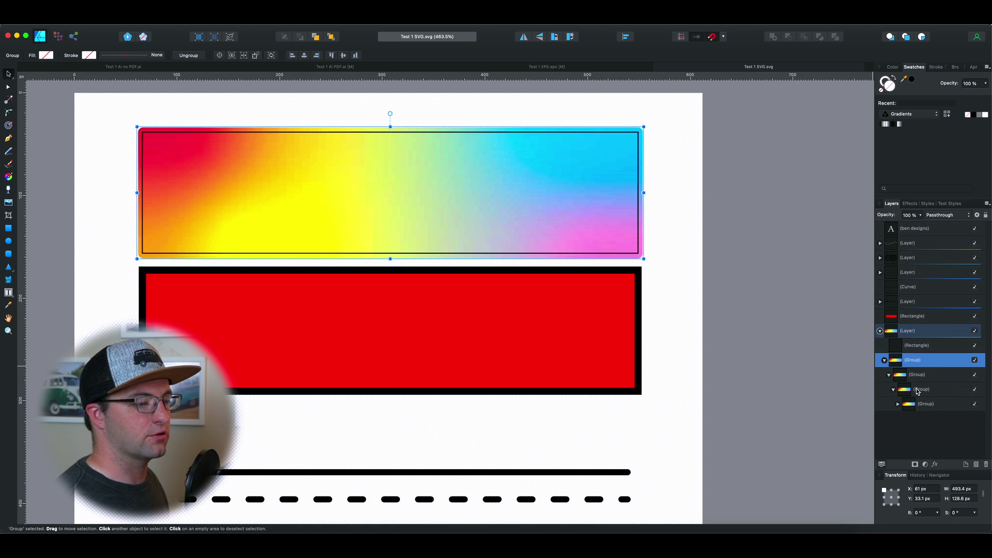
{"action": "left_click", "coordinate": [898, 402]}
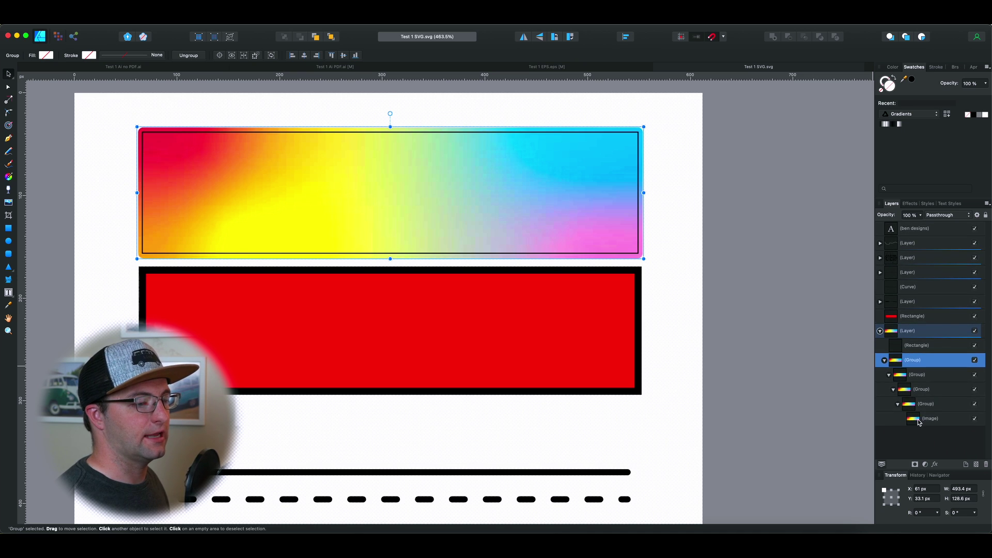
{"action": "left_click", "coordinate": [918, 422]}
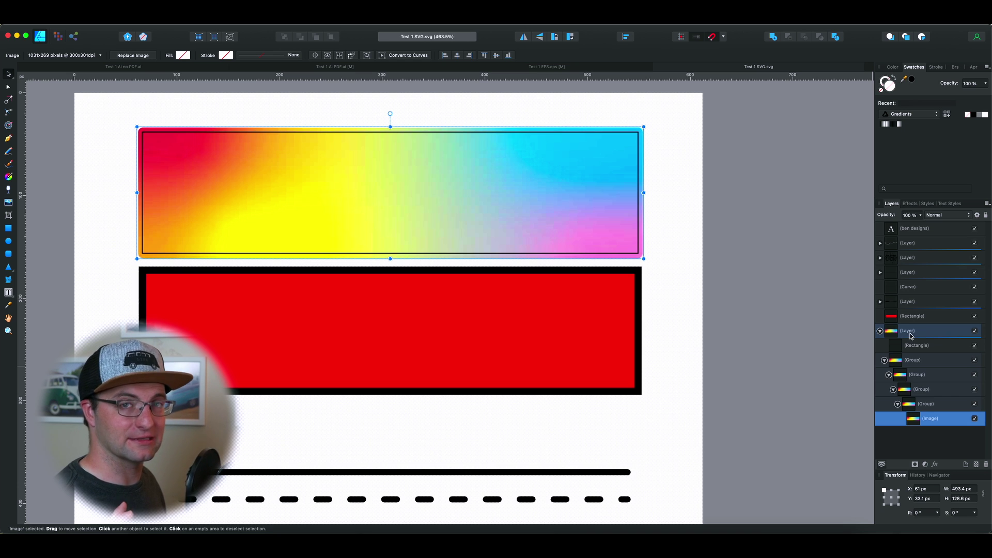
Nudge the gradient image slightly, then select the thin stroked rectangle around it.
{"action": "mouse_move", "coordinate": [450, 165]}
{"action": "left_mouse_down"}
{"action": "mouse_move", "coordinate": [573, 160]}
{"action": "mouse_move", "coordinate": [400, 153]}
{"action": "mouse_move", "coordinate": [451, 167]}
{"action": "left_mouse_up"}
{"action": "scroll", "coordinate": [408, 148], "scroll_direction": "up", "scroll_amount": 5}
{"action": "scroll", "coordinate": [409, 148], "scroll_direction": "down", "scroll_amount": 5}
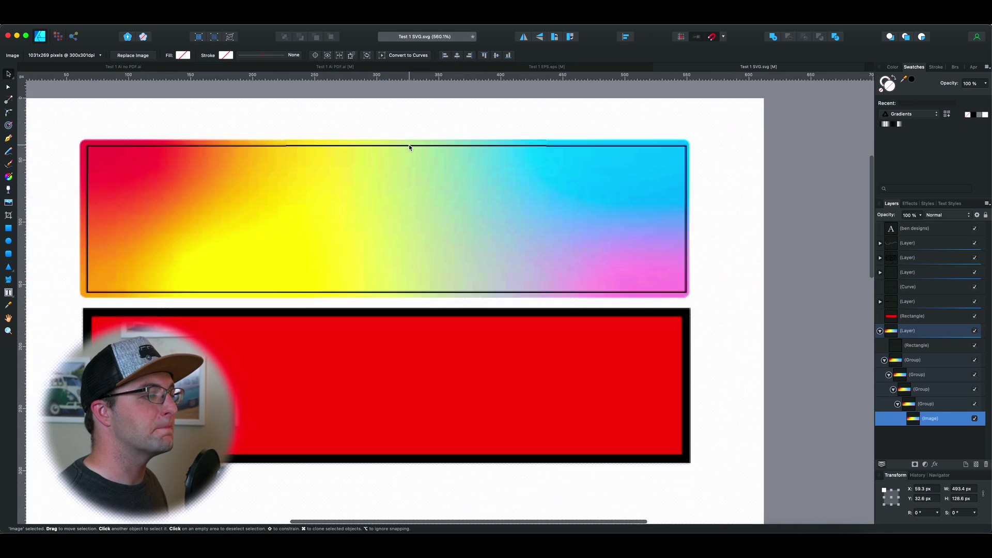
{"action": "scroll", "coordinate": [409, 148], "scroll_direction": "down", "scroll_amount": 1}
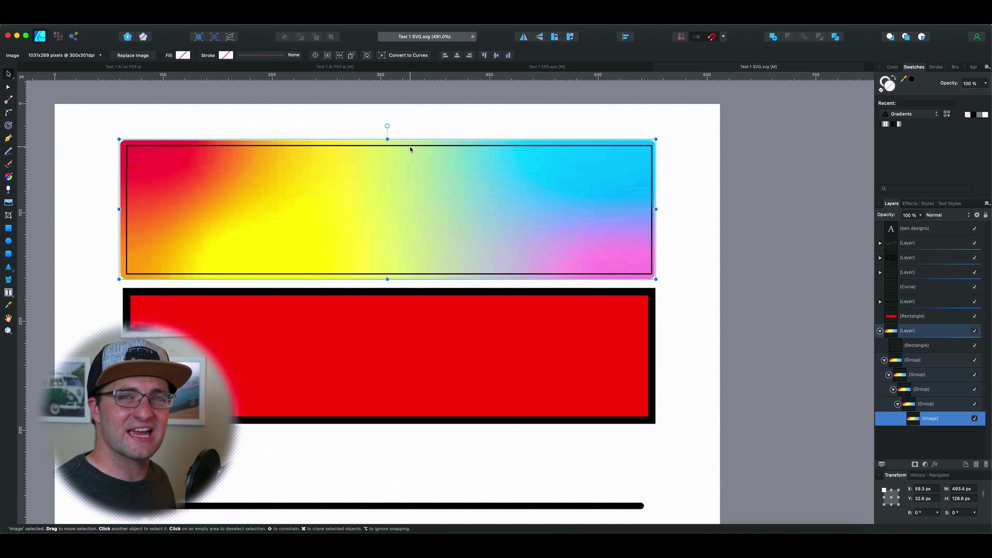
{"action": "left_click", "coordinate": [411, 147]}
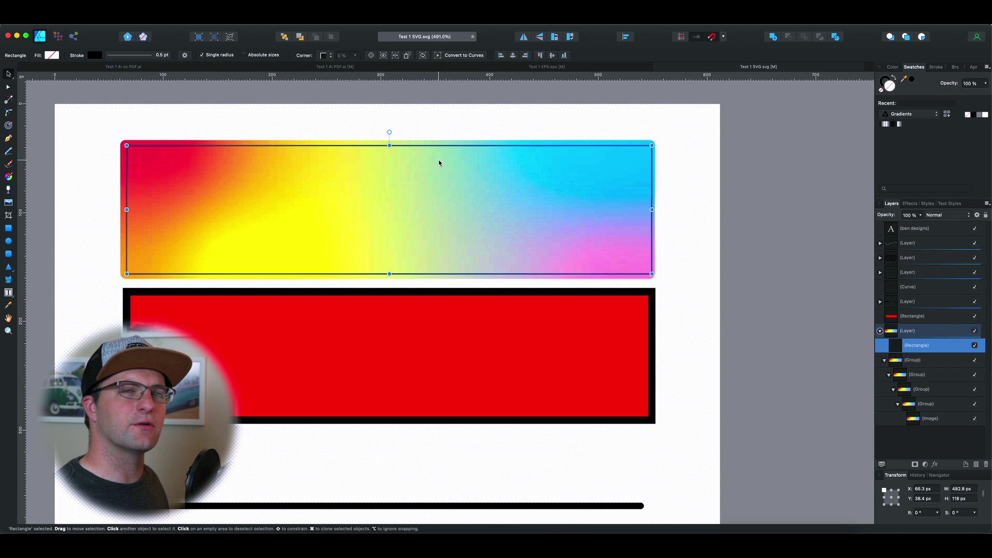
{"action": "scroll", "coordinate": [433, 188], "scroll_direction": "down", "scroll_amount": 3}
{"action": "left_click", "coordinate": [461, 245]}
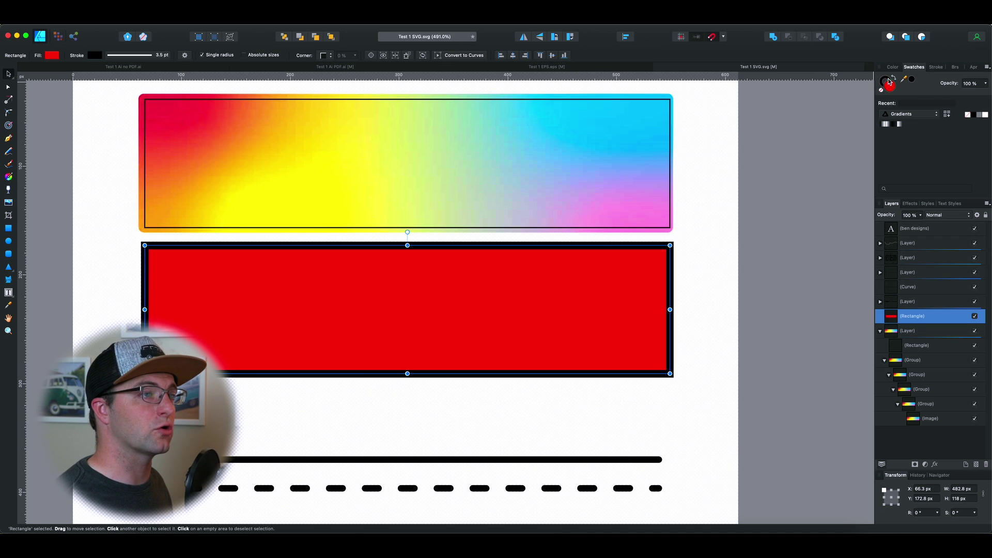
{"action": "left_click", "coordinate": [327, 55]}
{"action": "left_click", "coordinate": [329, 66]}
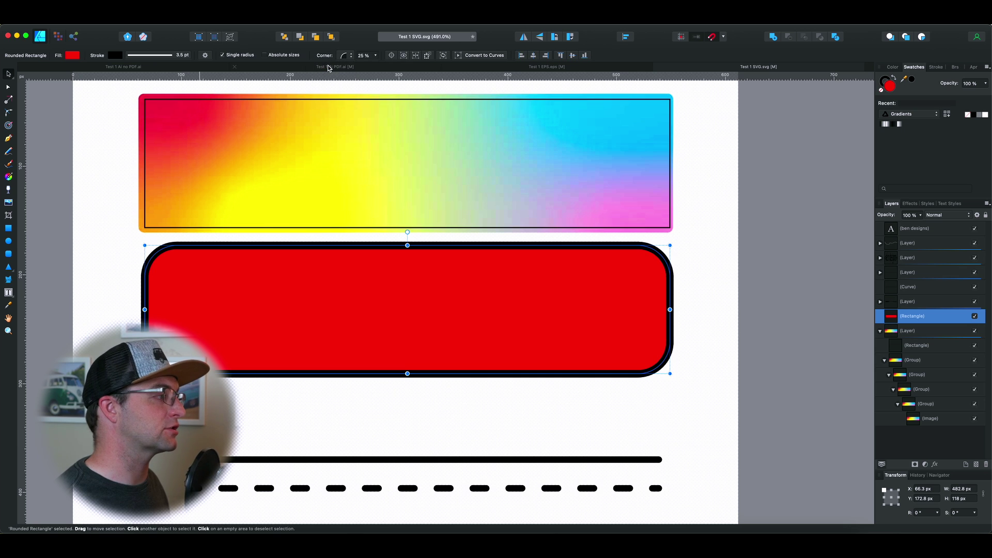
{"action": "left_click", "coordinate": [341, 55]}
{"action": "left_click", "coordinate": [342, 63]}
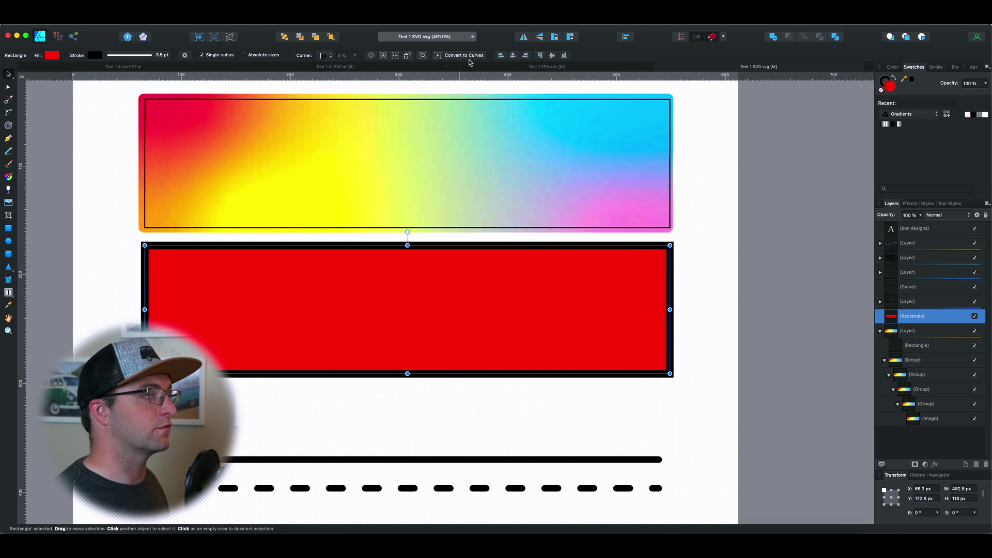
{"action": "scroll", "coordinate": [401, 224], "scroll_direction": "down", "scroll_amount": 5}
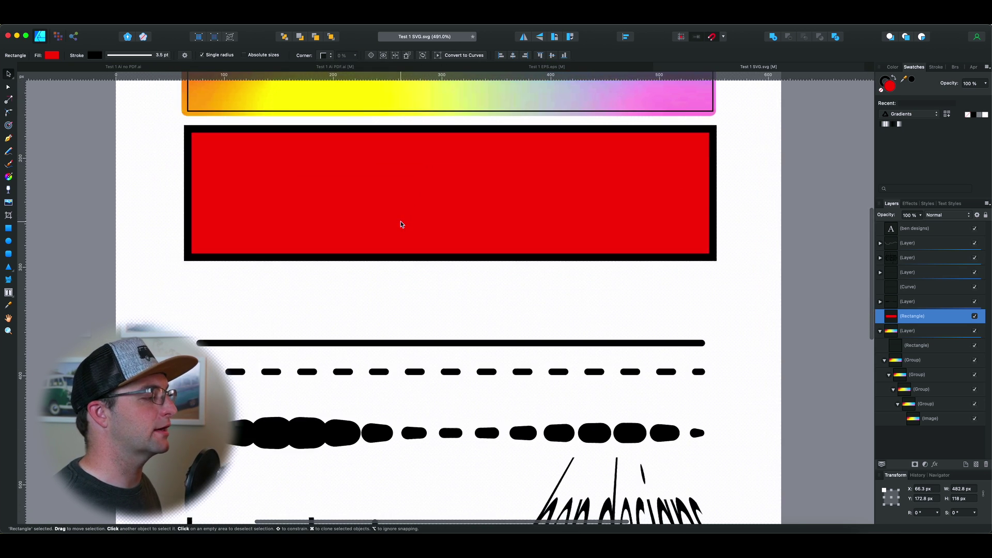
Test-drag the solid horizontal line's left end node, then undo the tilt.
{"action": "scroll", "coordinate": [401, 224], "scroll_direction": "down", "scroll_amount": 3}
{"action": "left_click", "coordinate": [444, 226]}
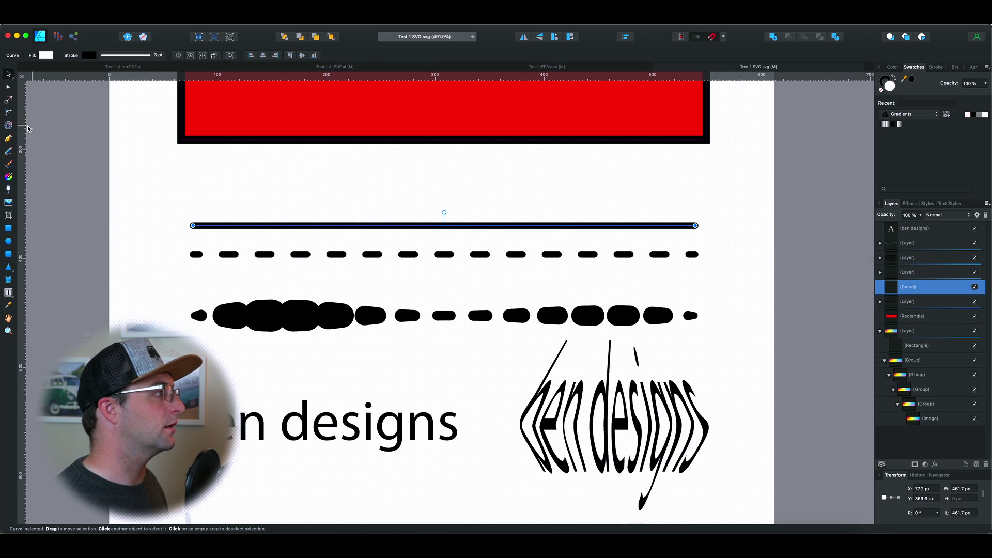
{"action": "left_click", "coordinate": [9, 88]}
{"action": "mouse_move", "coordinate": [191, 226]}
{"action": "left_mouse_down"}
{"action": "mouse_move", "coordinate": [197, 205]}
{"action": "mouse_move", "coordinate": [190, 216]}
{"action": "left_mouse_up"}
{"action": "key", "text": "super+z"}
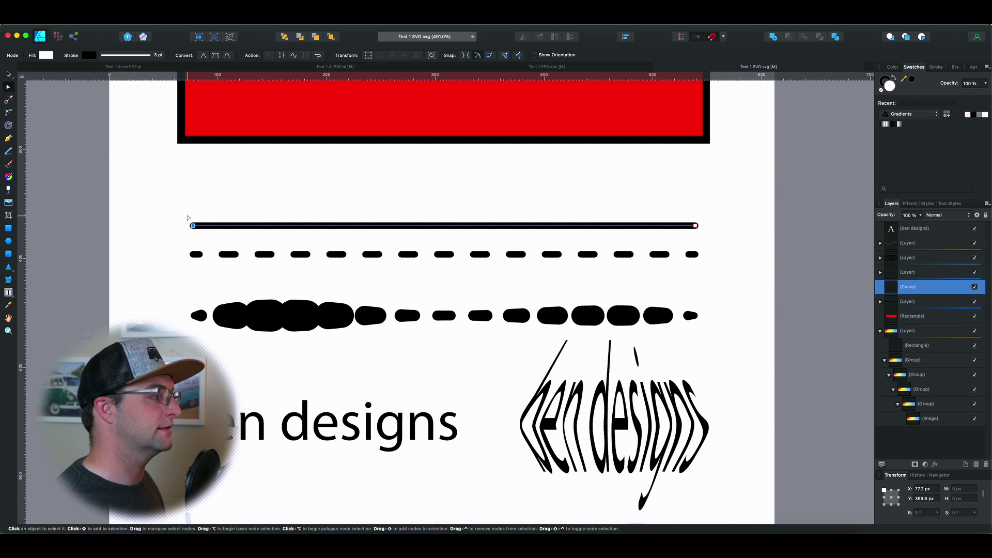
Expand the dashed line's group to inspect its end-cap and dashed curves, test-drag a node, and undo.
{"action": "left_click", "coordinate": [340, 256]}
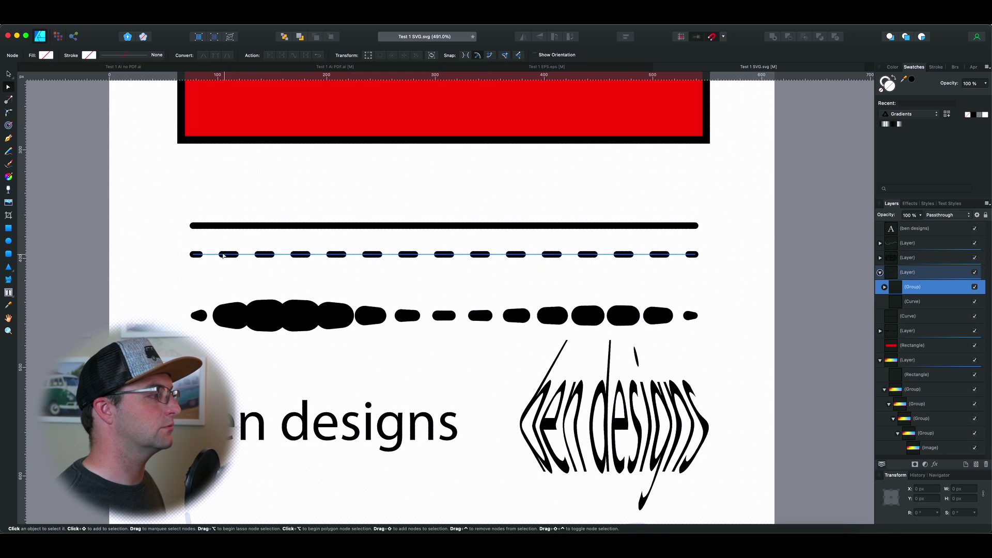
{"action": "left_click", "coordinate": [884, 288]}
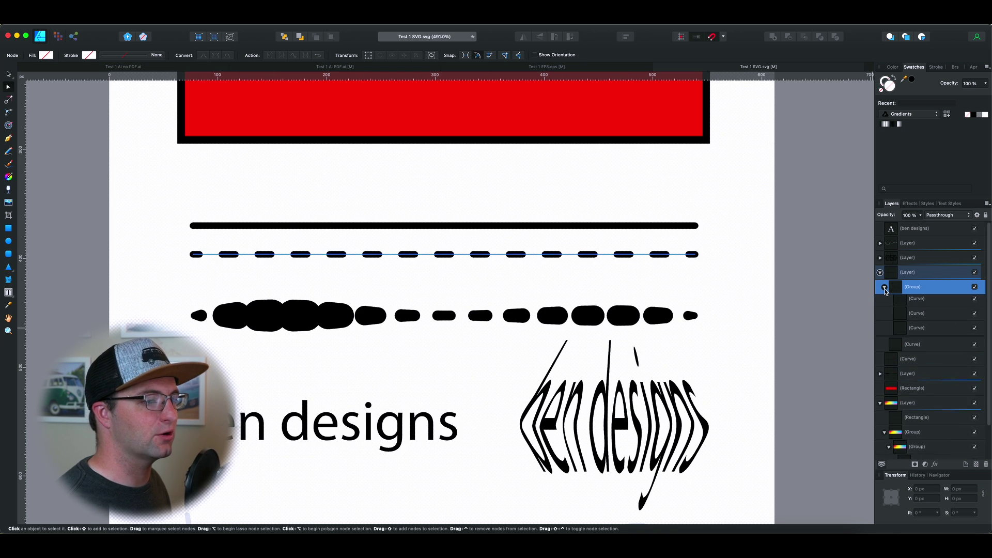
{"action": "left_click", "coordinate": [922, 305]}
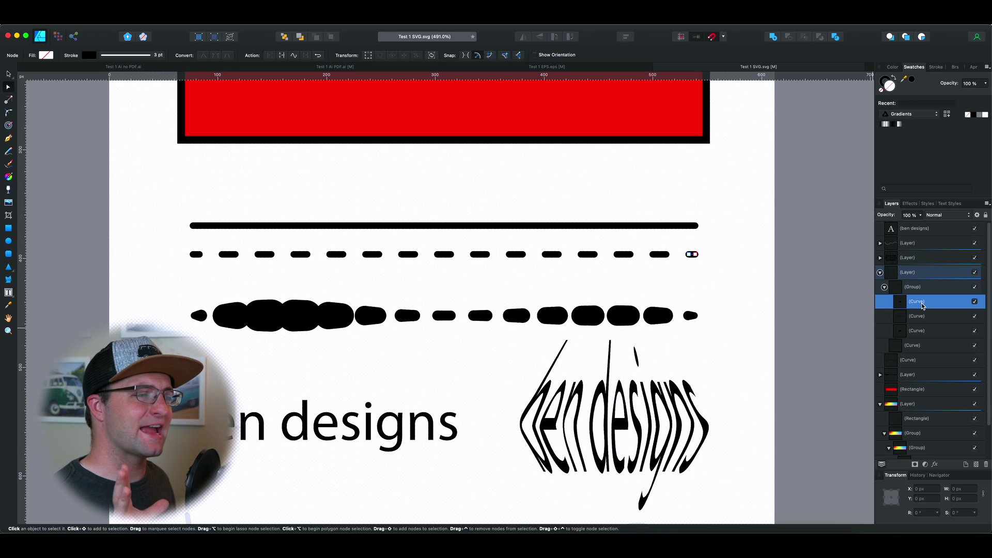
{"action": "left_click", "coordinate": [926, 316]}
{"action": "left_click", "coordinate": [925, 301]}
{"action": "left_click", "coordinate": [925, 316]}
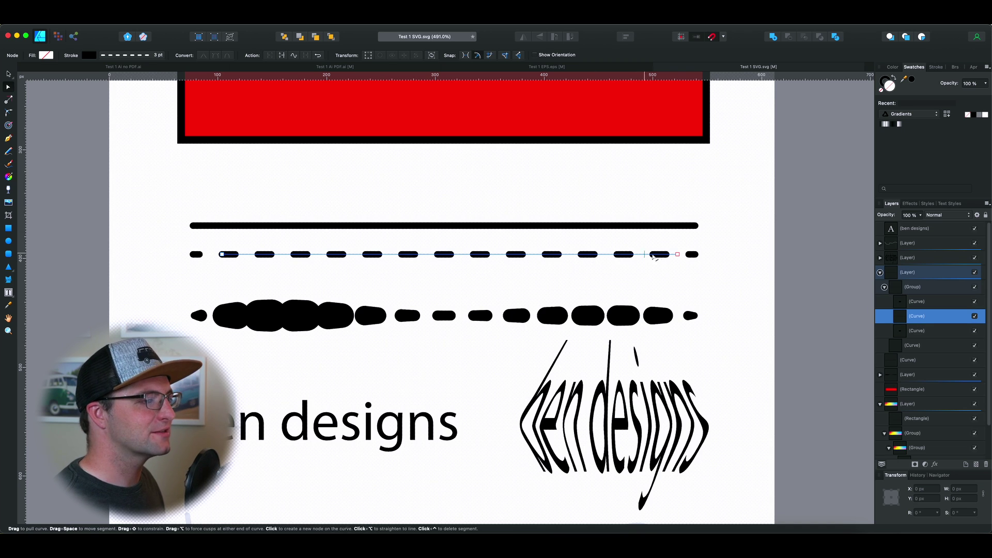
{"action": "left_click_drag", "start_coordinate": [678, 254], "coordinate": [674, 231]}
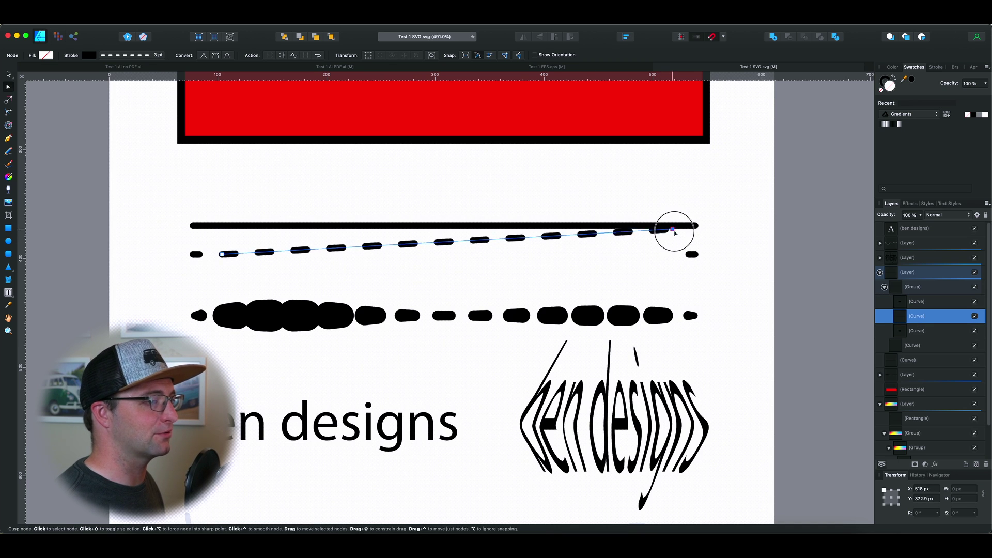
{"action": "key", "text": "super+z"}
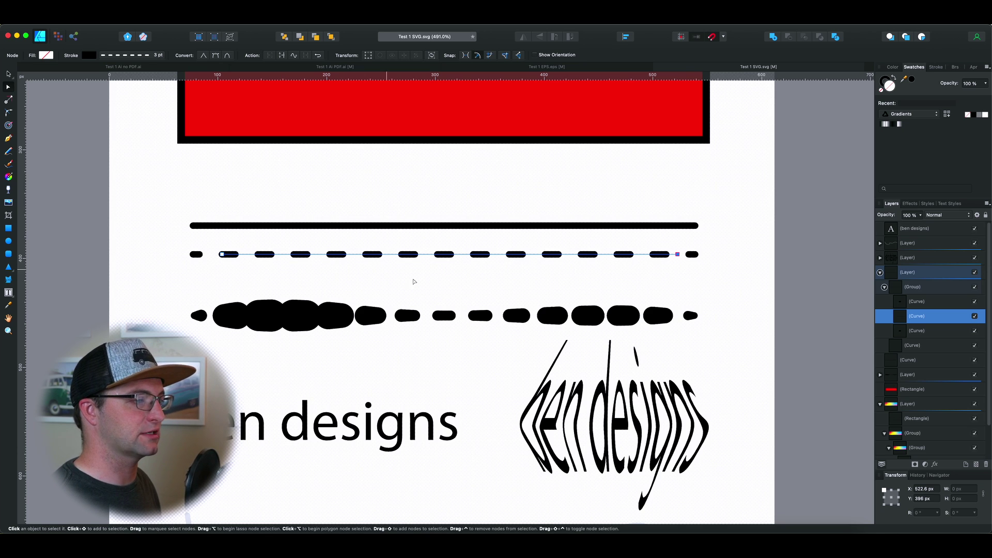
{"action": "left_click", "coordinate": [8, 75]}
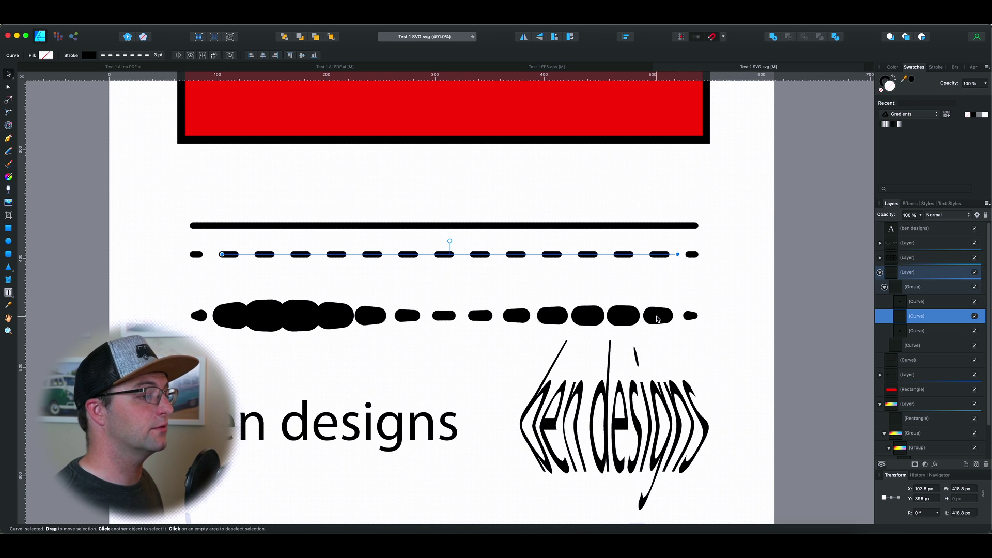
{"action": "left_click", "coordinate": [662, 319]}
Expand the blobby line's group and inspect its individual dash curves, then collapse it.
{"action": "left_click", "coordinate": [885, 390]}
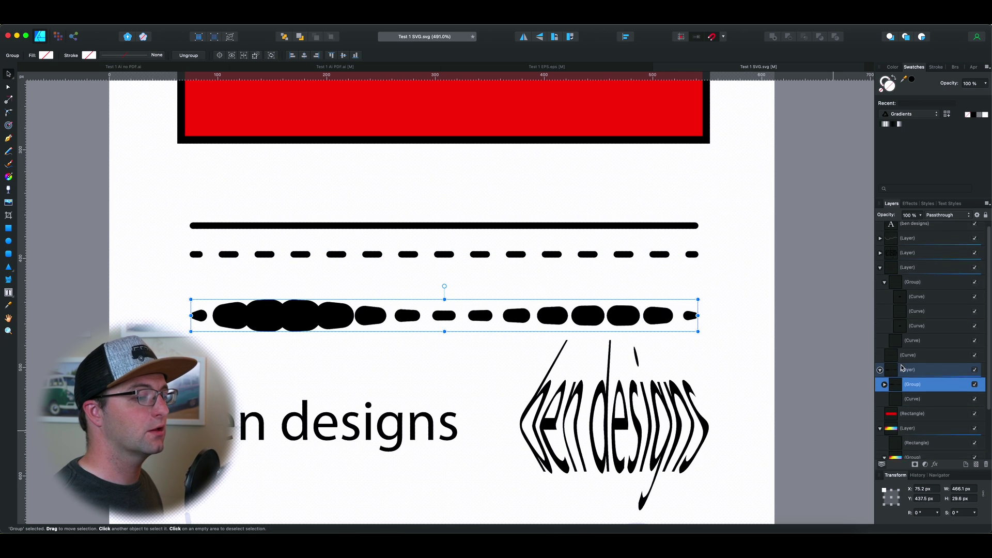
{"action": "scroll", "coordinate": [888, 380], "scroll_direction": "down", "scroll_amount": 1}
{"action": "scroll", "coordinate": [904, 385], "scroll_direction": "down", "scroll_amount": 3}
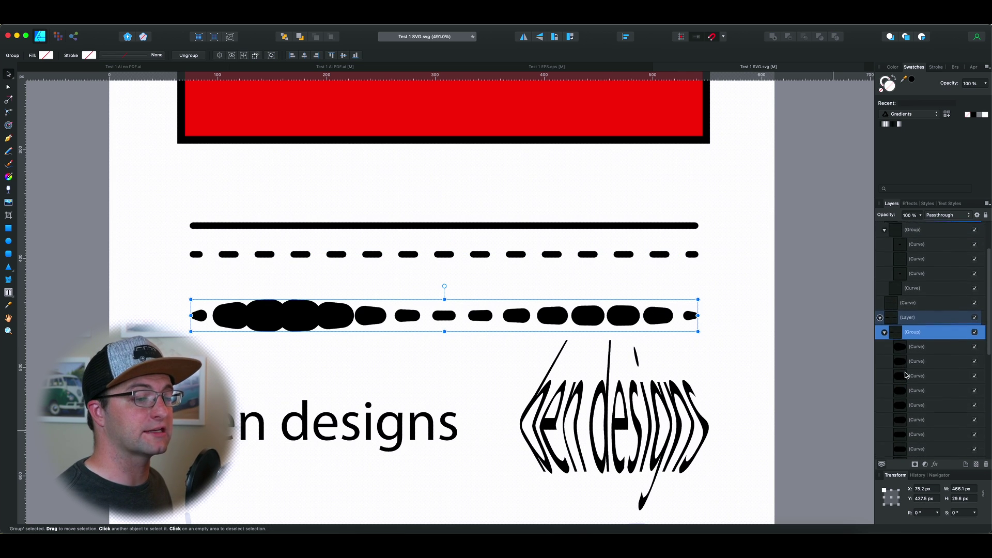
{"action": "left_click", "coordinate": [899, 342]}
{"action": "left_click", "coordinate": [899, 355]}
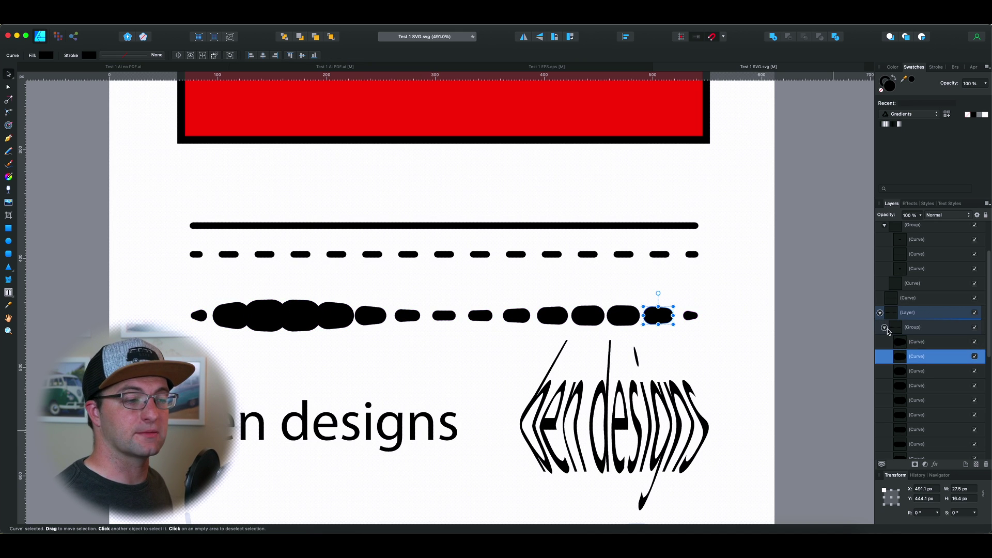
{"action": "left_click", "coordinate": [884, 327]}
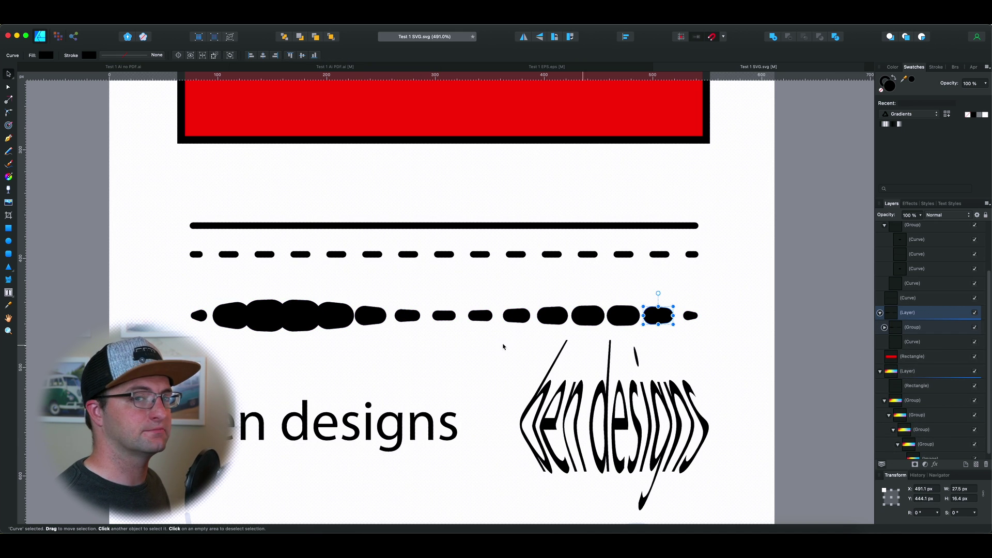
Delete and retype the 'd' in the ben designs text to confirm it is editable.
{"action": "scroll", "coordinate": [477, 343], "scroll_direction": "down", "scroll_amount": 5}
{"action": "left_click", "coordinate": [321, 343]}
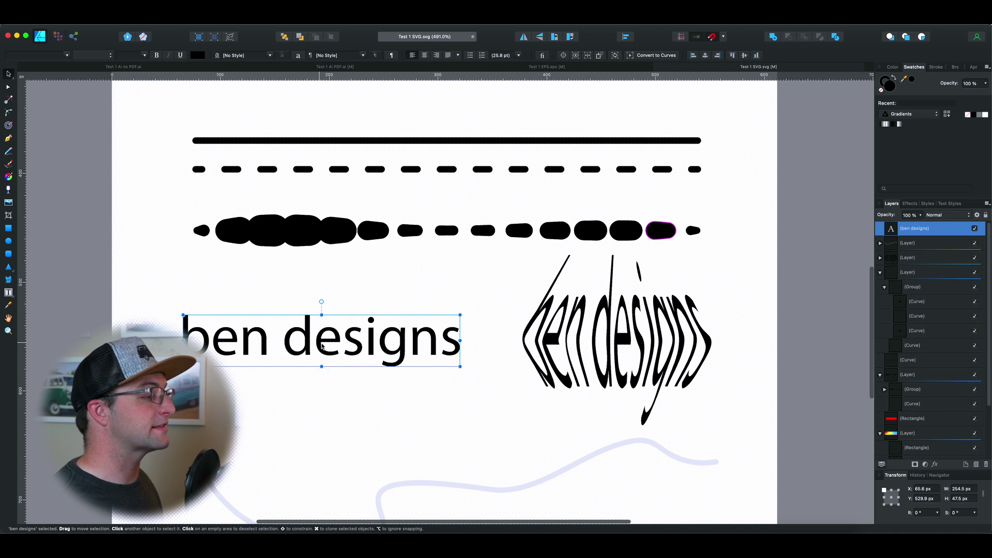
{"action": "double_click", "coordinate": [321, 343]}
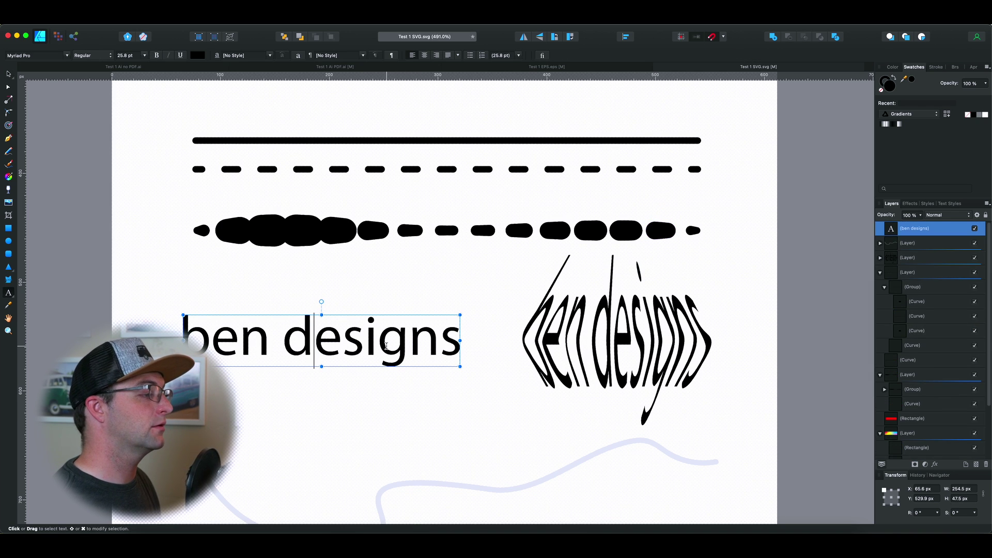
{"action": "key", "text": "BackSpace"}
{"action": "type", "text": "d"}
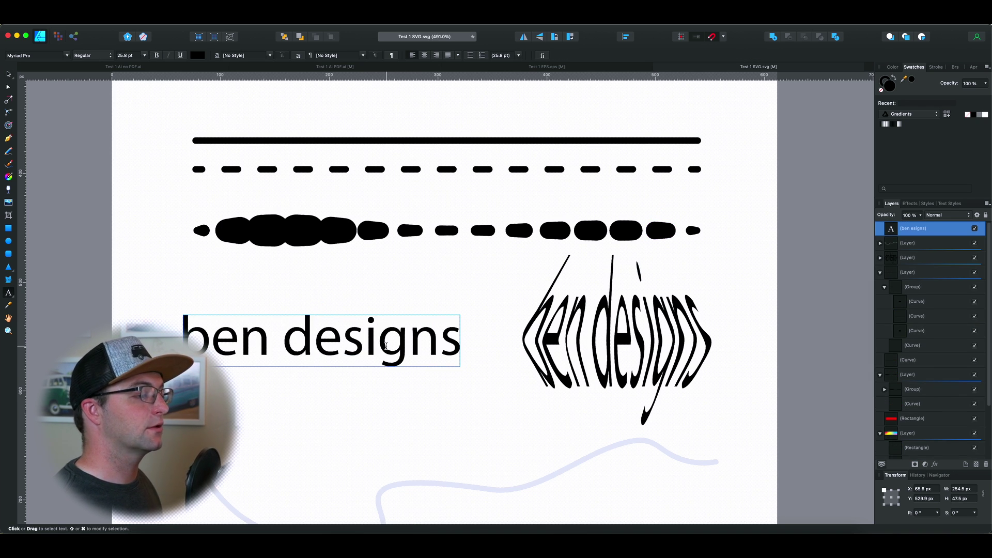
{"action": "left_click", "coordinate": [8, 74]}
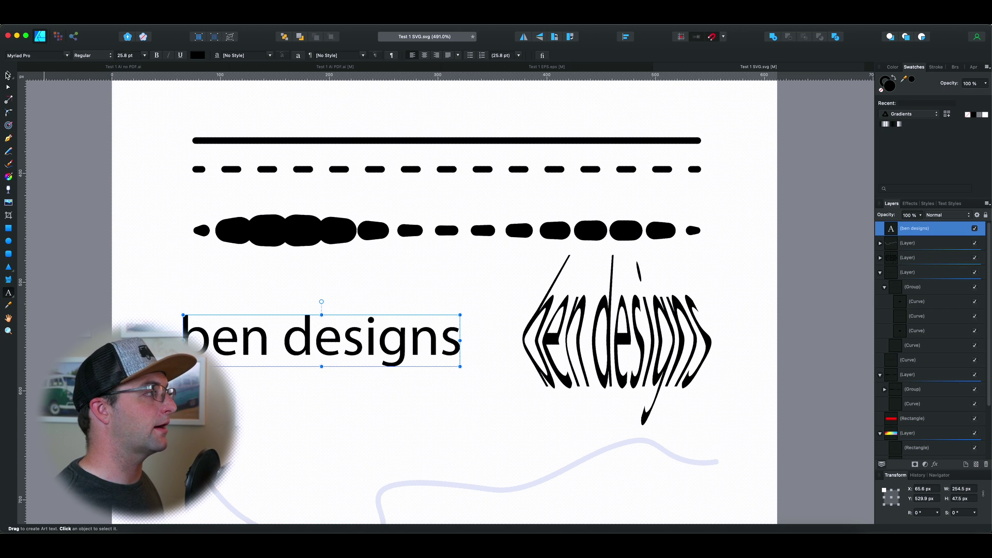
{"action": "left_click", "coordinate": [605, 314]}
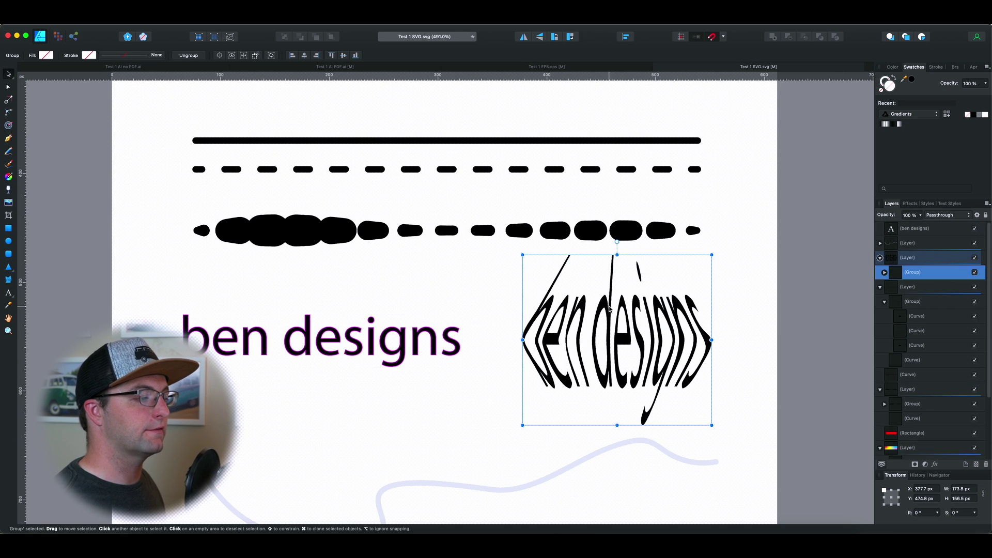
Expand the warped ben designs group to inspect its g glyph curve, then collapse it.
{"action": "left_click", "coordinate": [885, 272]}
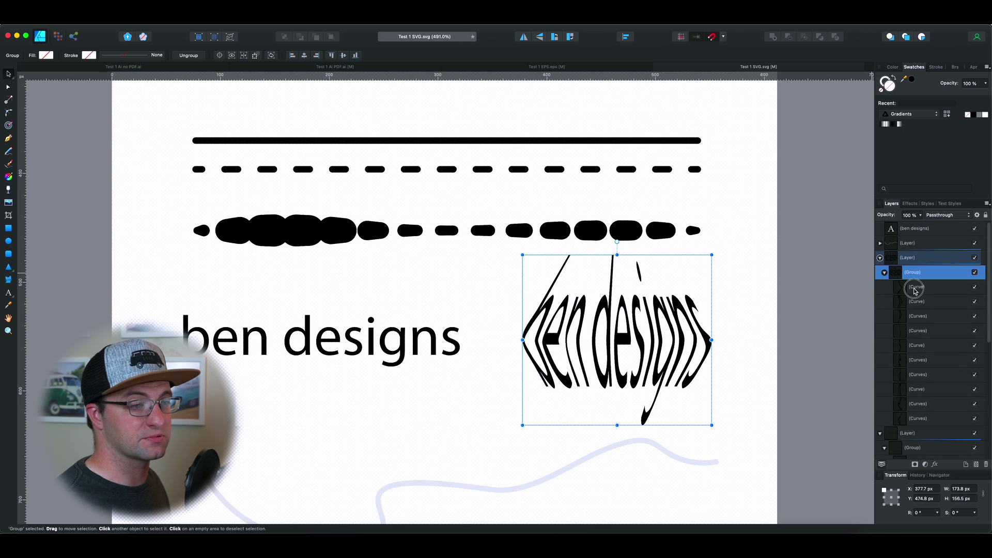
{"action": "left_click", "coordinate": [918, 315]}
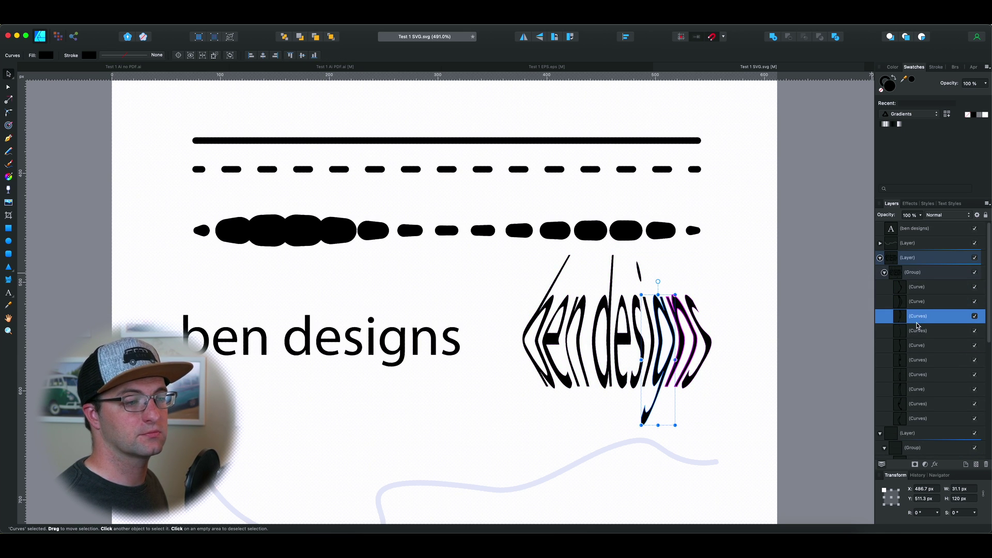
{"action": "left_click", "coordinate": [880, 258]}
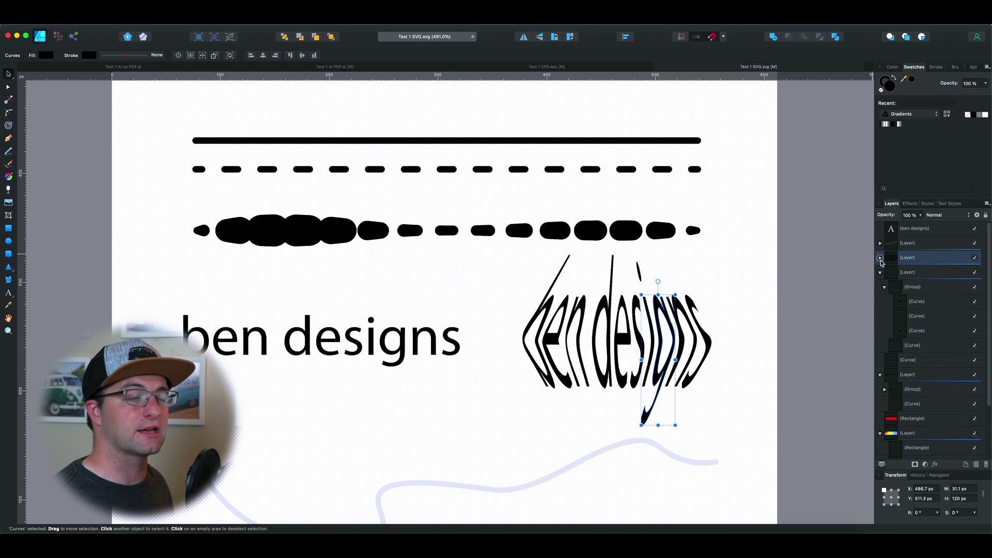
Expand the light wavy line's group and select its single curve.
{"action": "scroll", "coordinate": [644, 331], "scroll_direction": "down", "scroll_amount": 5}
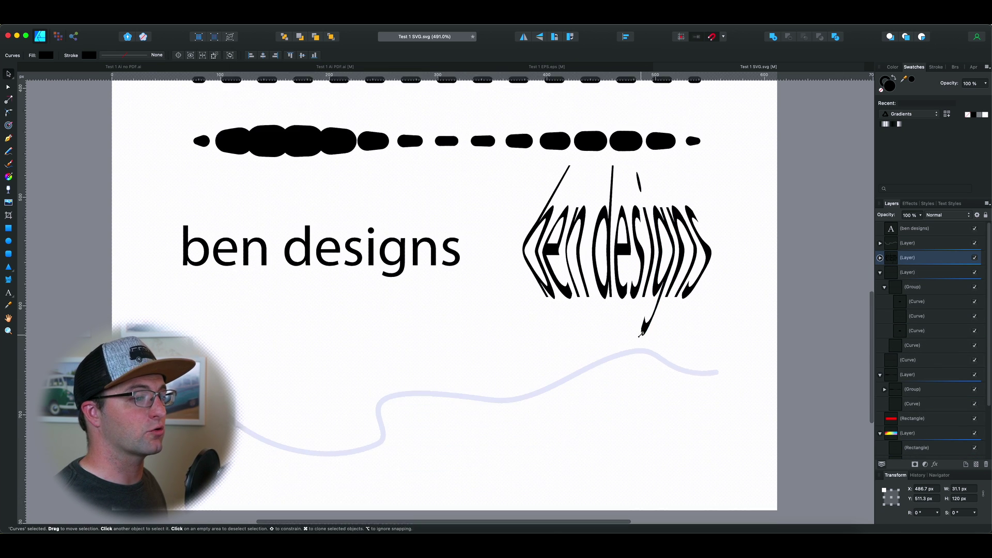
{"action": "left_click", "coordinate": [573, 332]}
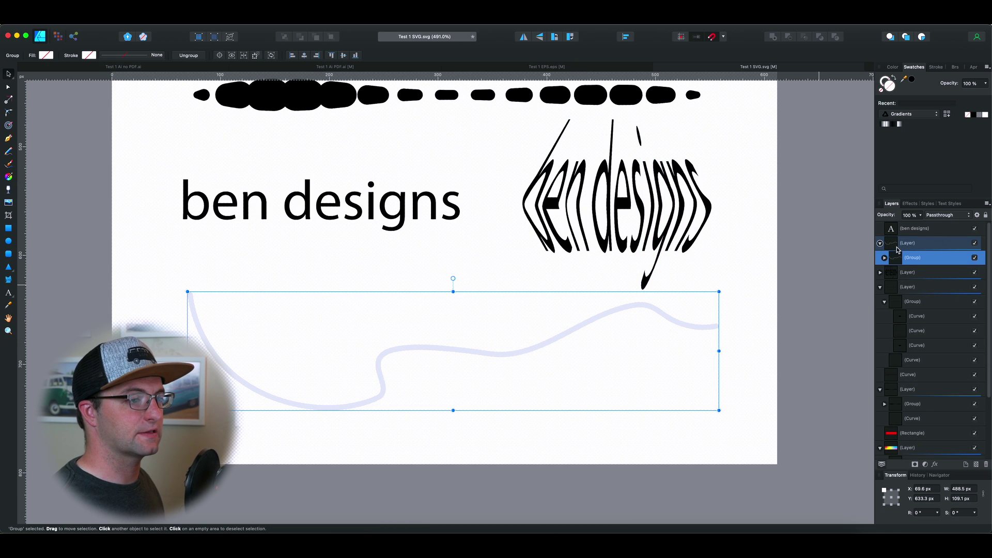
{"action": "left_click", "coordinate": [884, 258]}
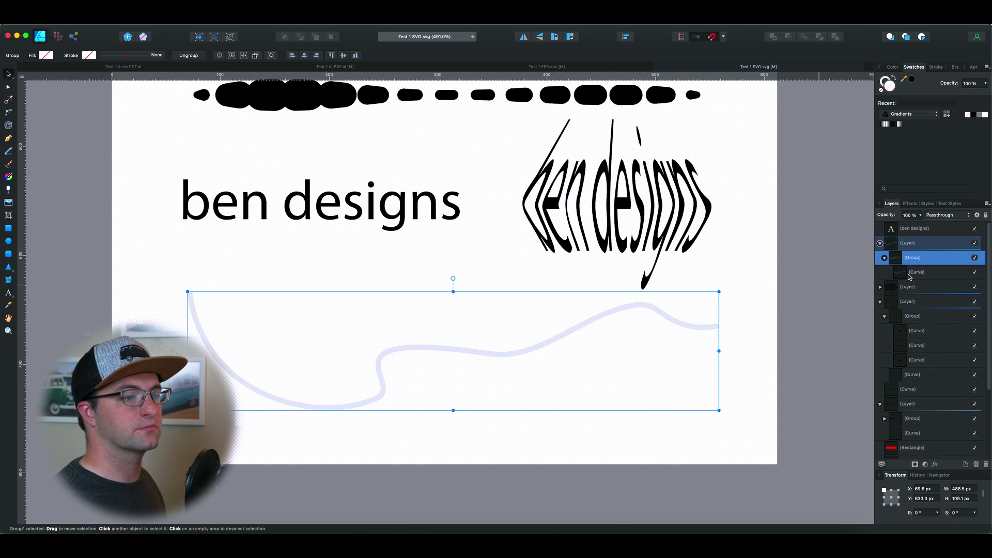
{"action": "left_click", "coordinate": [922, 273]}
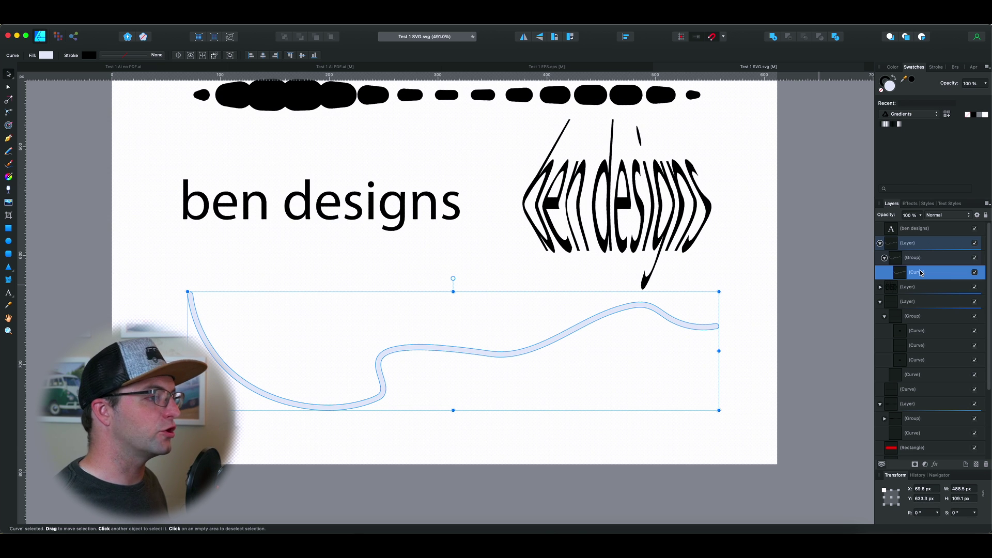
{"action": "left_click", "coordinate": [354, 259]}
{"action": "scroll", "coordinate": [355, 259], "scroll_direction": "up", "scroll_amount": 15}
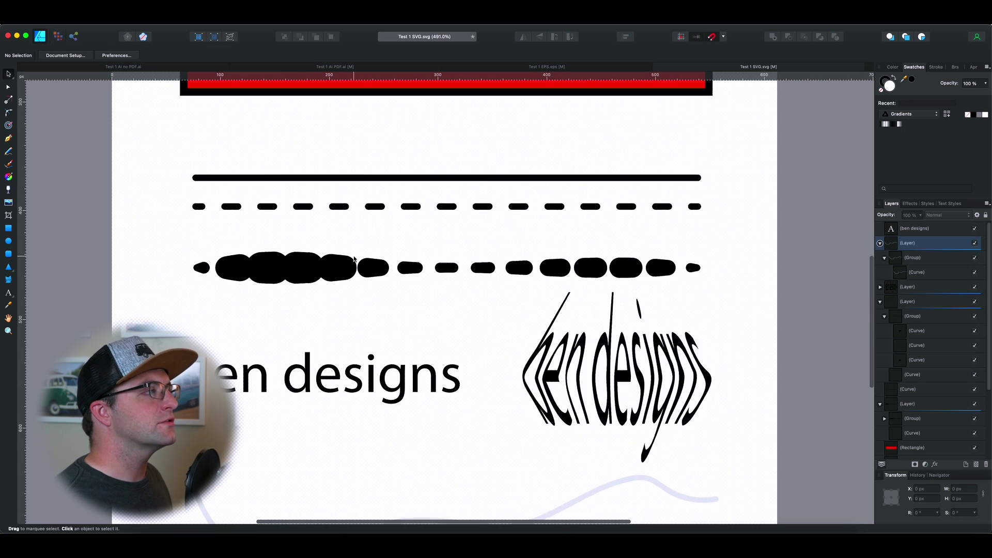
{"action": "scroll", "coordinate": [354, 259], "scroll_direction": "down", "scroll_amount": 5}
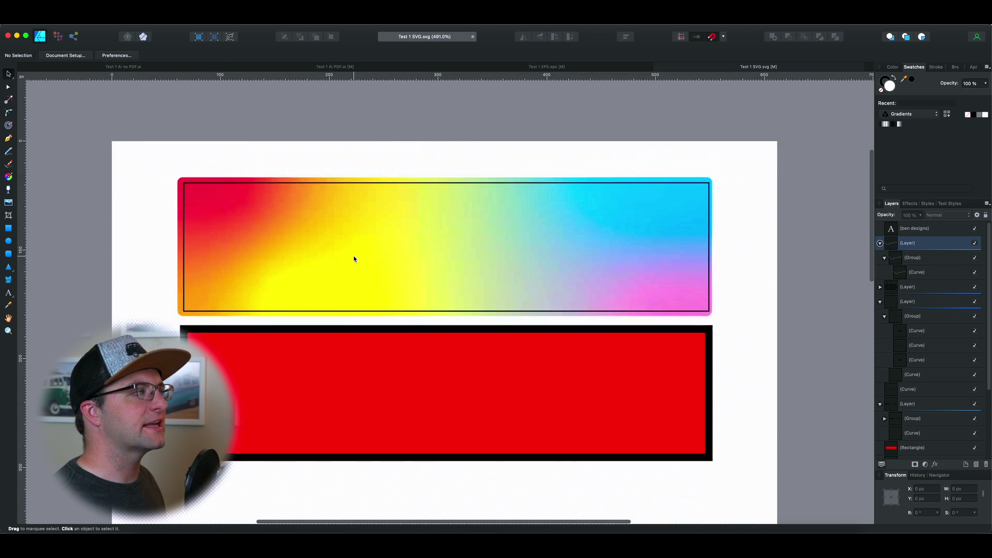
{"action": "left_click", "coordinate": [358, 67]}
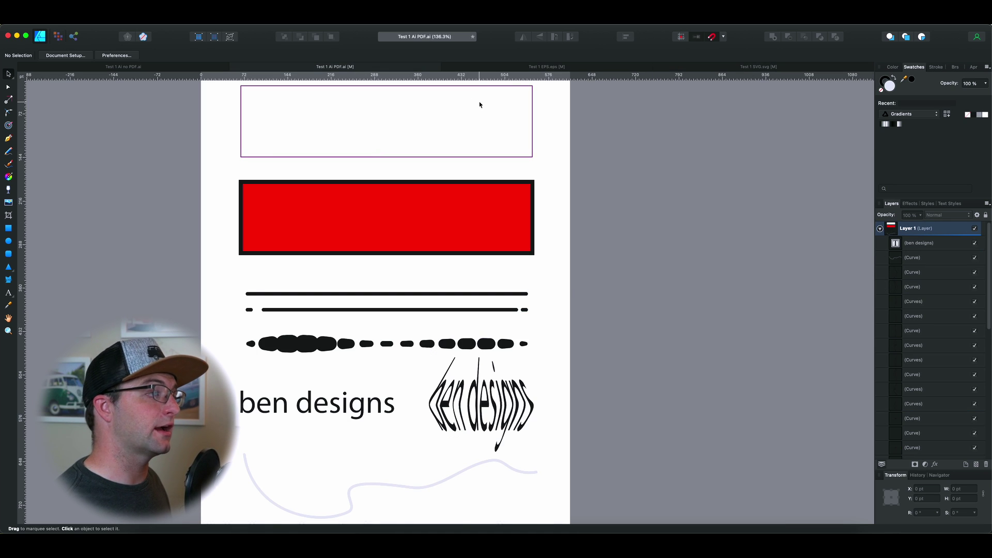
{"action": "left_click", "coordinate": [521, 68]}
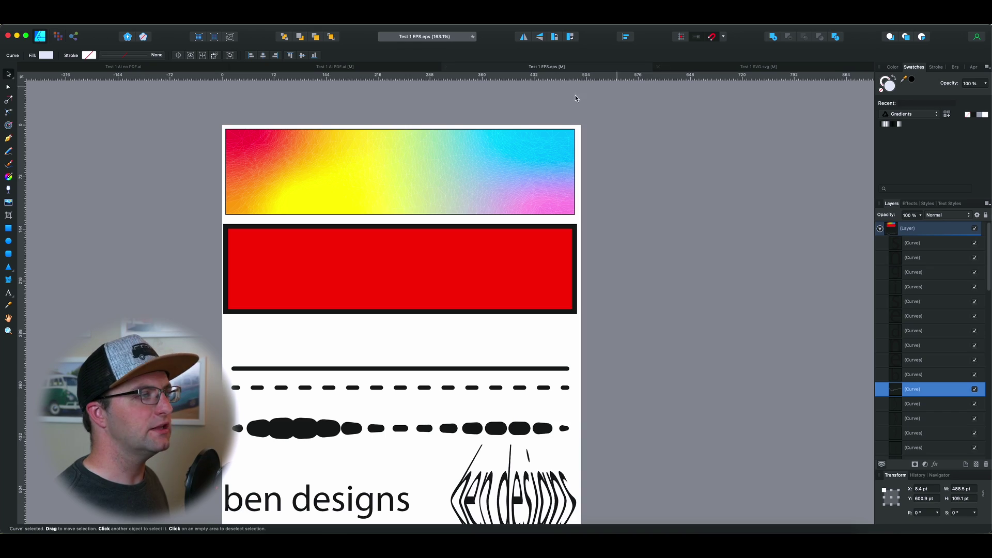
{"action": "left_click", "coordinate": [703, 68]}
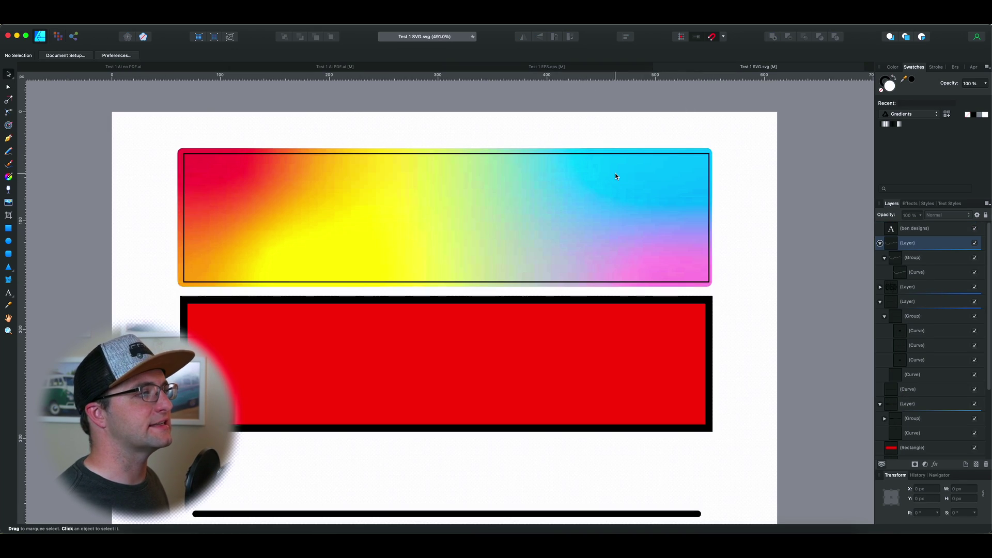